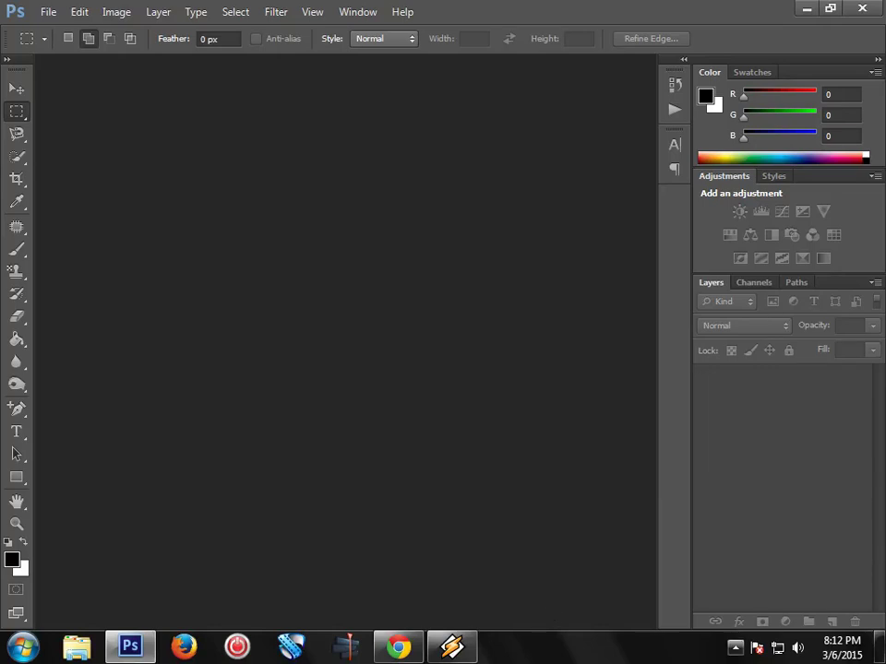
left_click(736, 648)
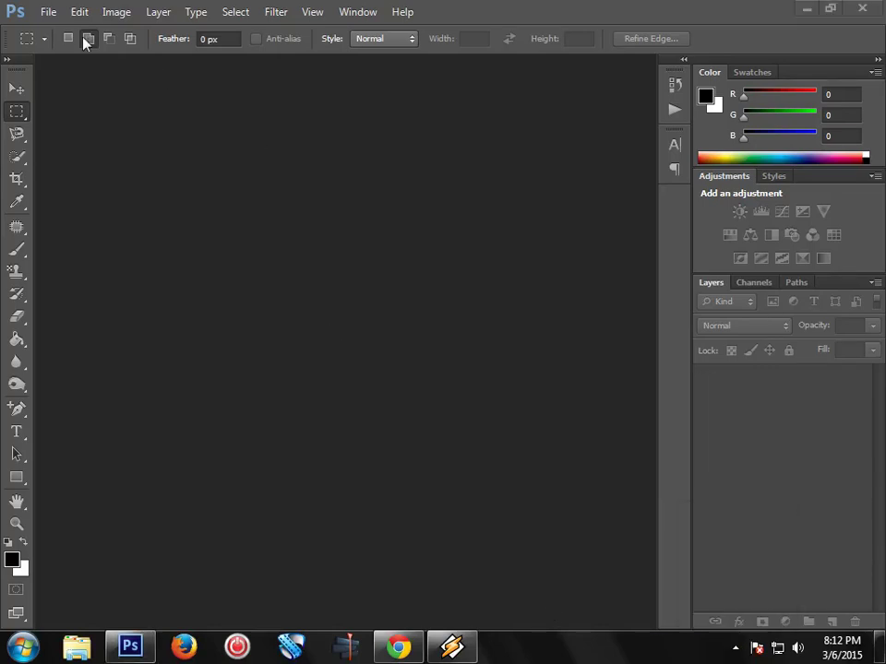
left_click(45, 12)
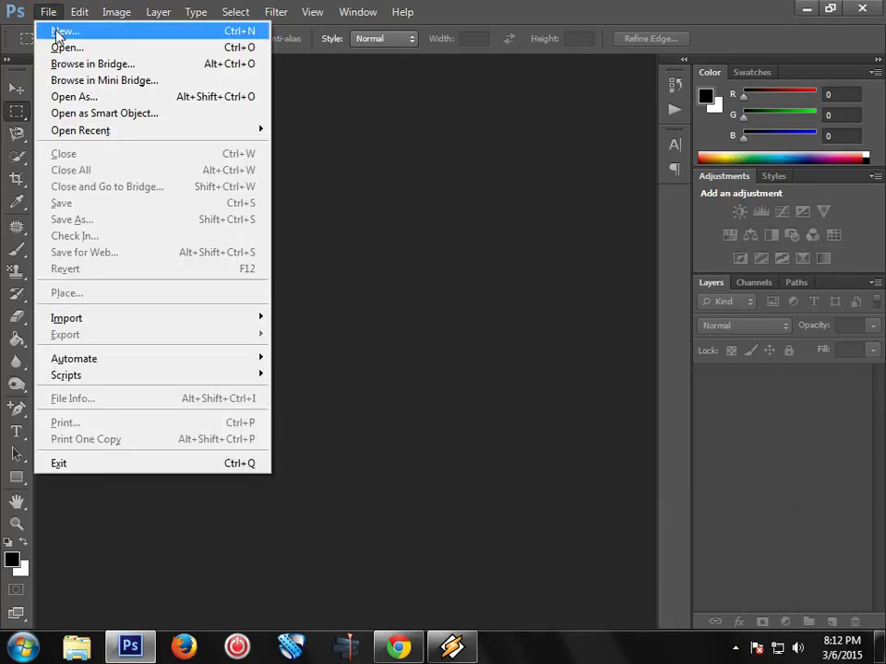
left_click(108, 48)
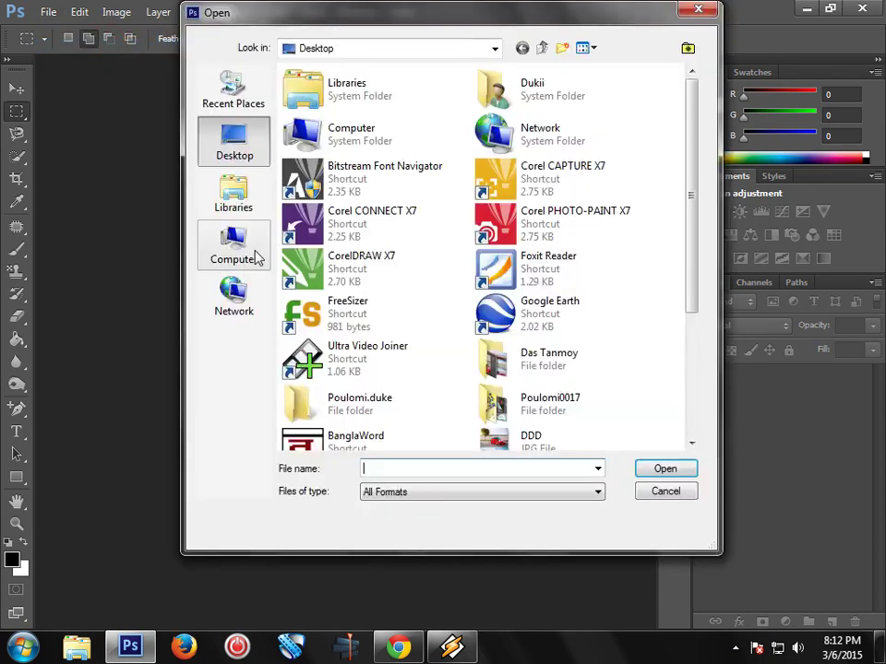
left_click_drag(689, 279, 685, 394)
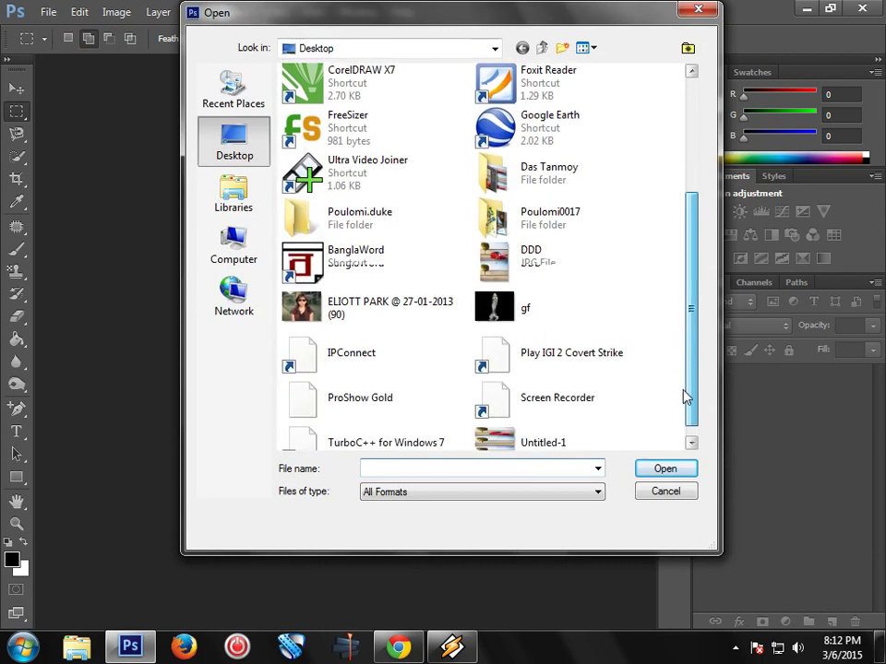
left_click(385, 315)
left_click(658, 469)
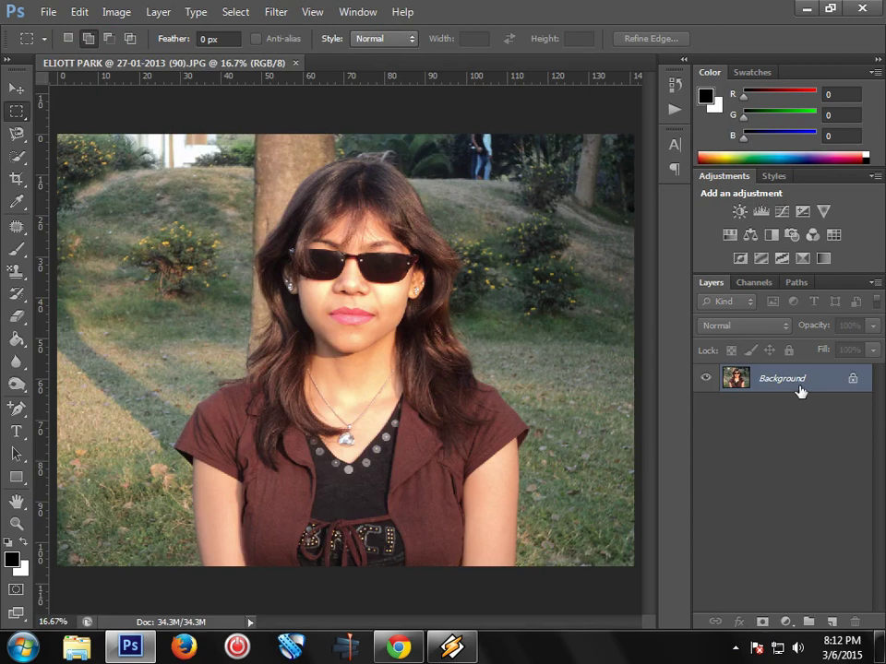
left_click(799, 391)
Step: Unlock the Background into Layer 0 and switch to the Pen Tool
double_click(855, 388)
left_click(707, 279)
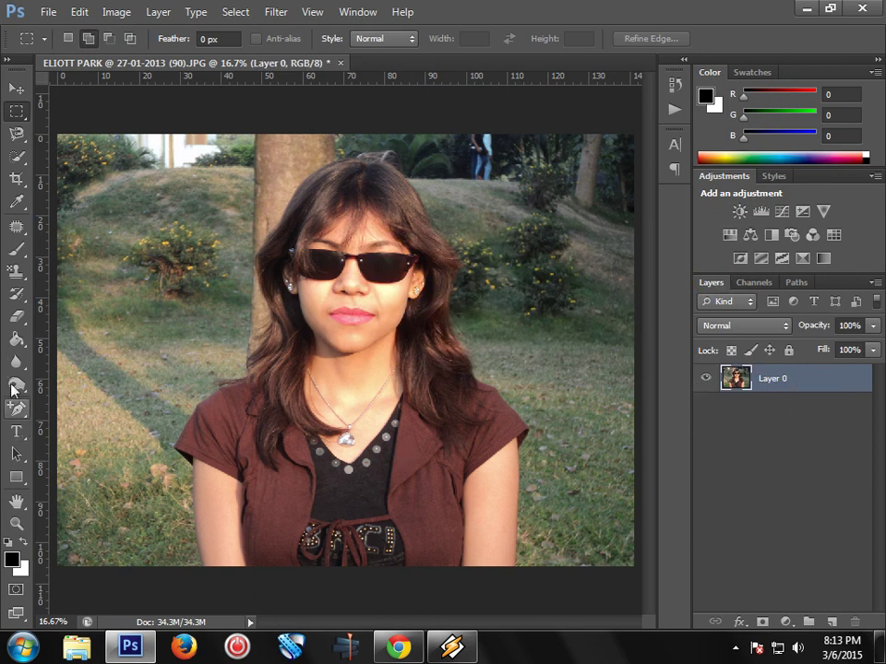
left_click(10, 407)
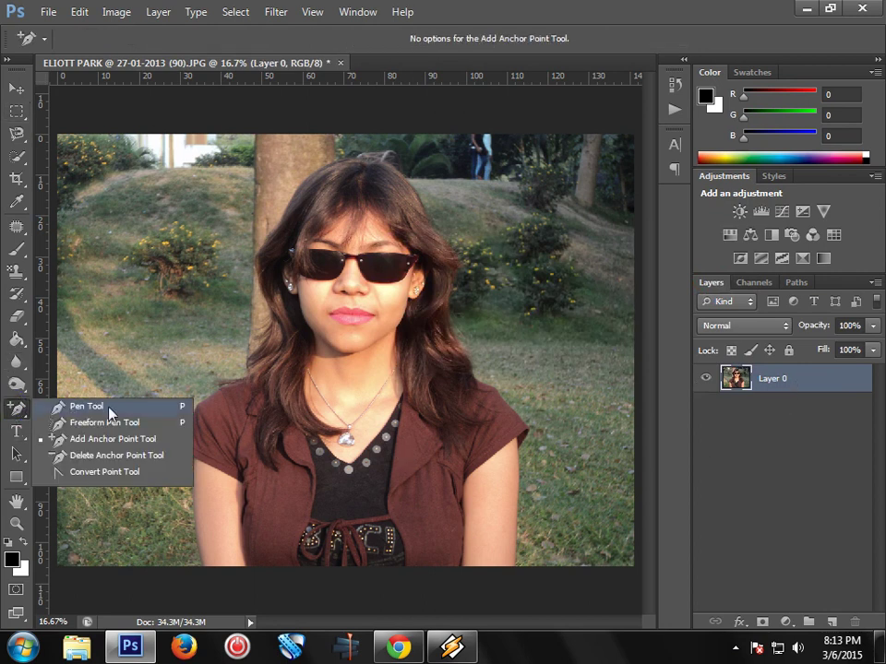
left_click(137, 408)
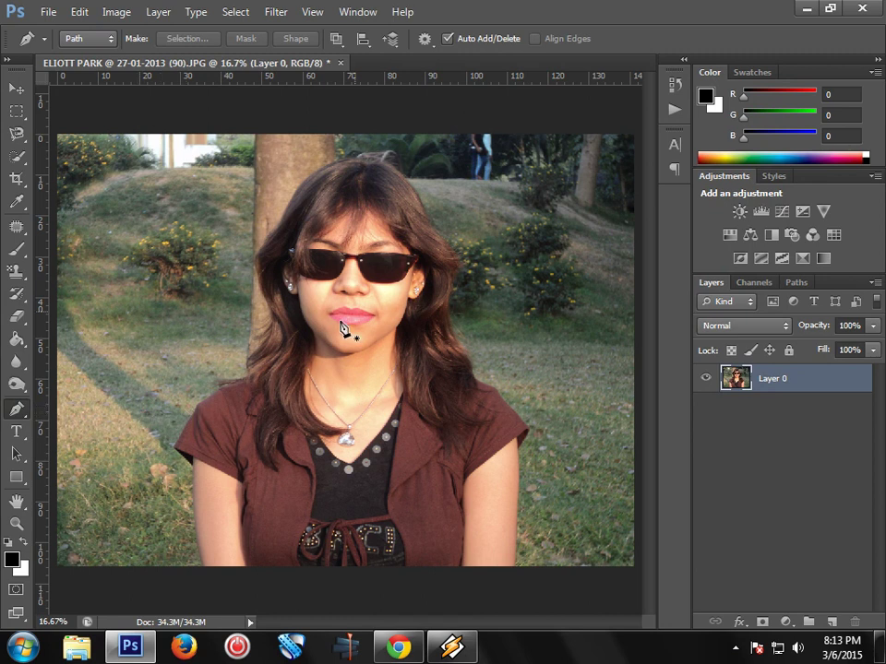
Step: Trace a closed pen path around the woman's hair, shoulders and the photo's bottom edge
left_click(352, 159)
left_click(256, 260)
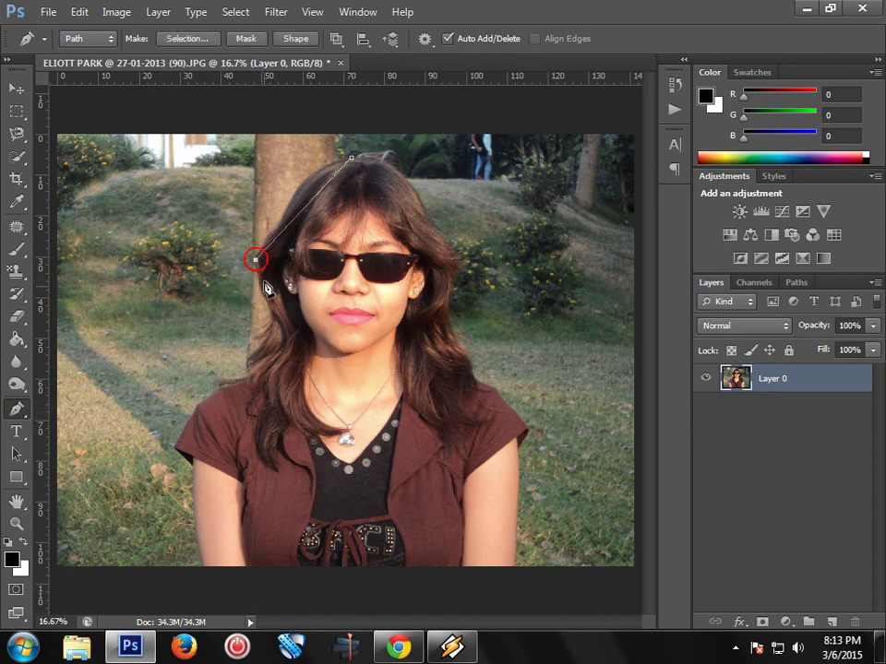
left_click(245, 361)
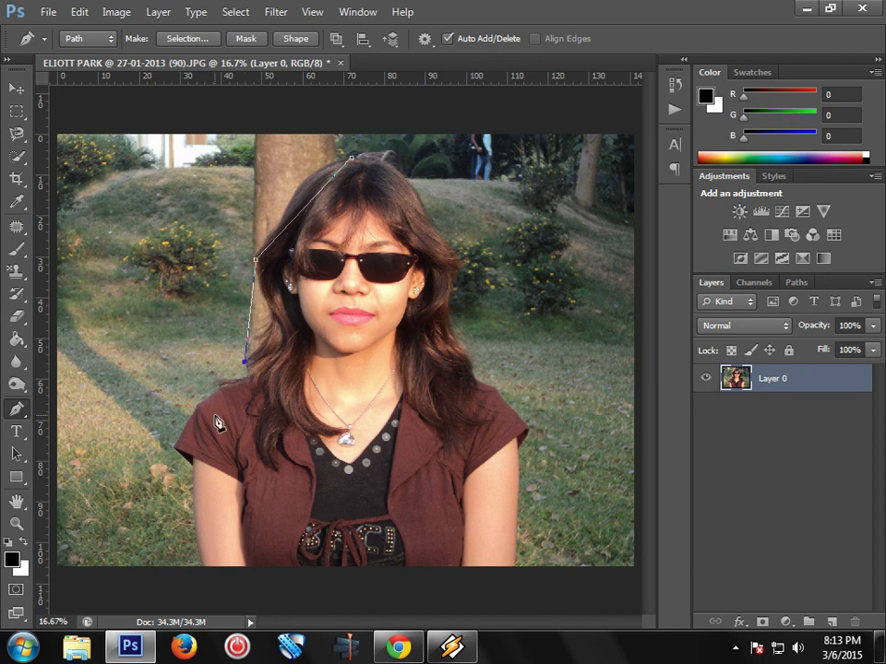
left_click(174, 448)
left_click(201, 565)
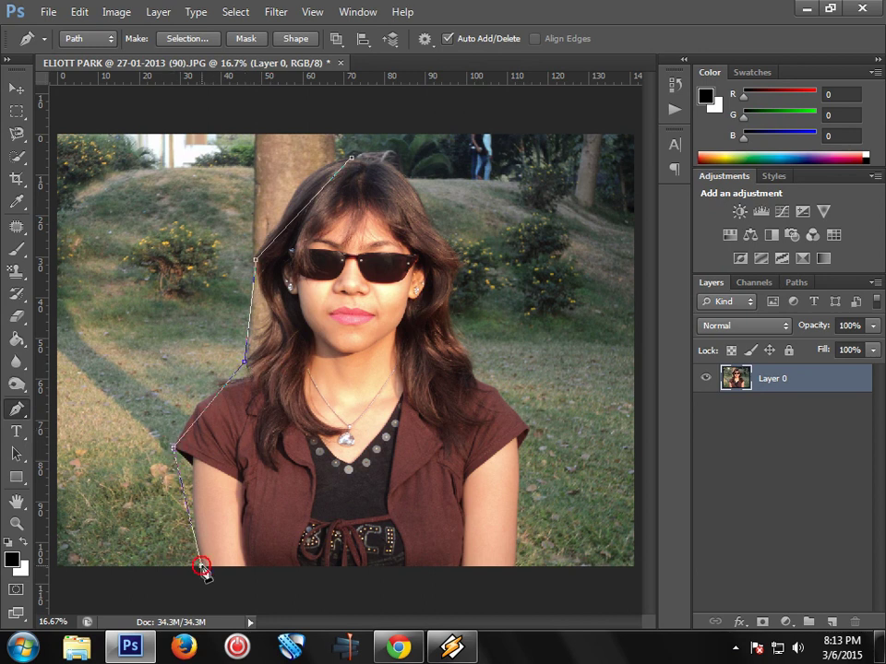
left_click(516, 566)
left_click(517, 451)
left_click(525, 429)
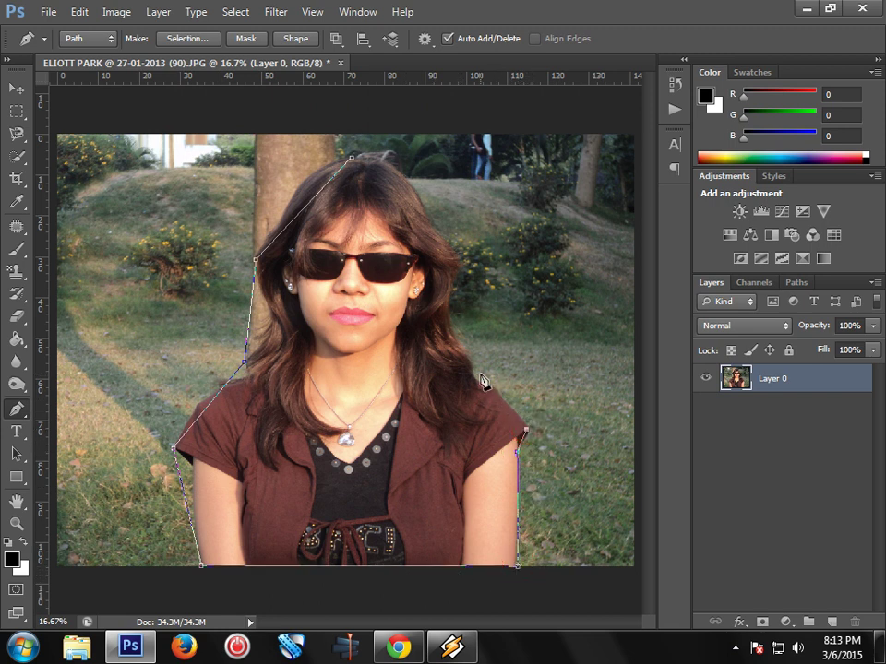
left_click(471, 371)
left_click(453, 252)
left_click(352, 161)
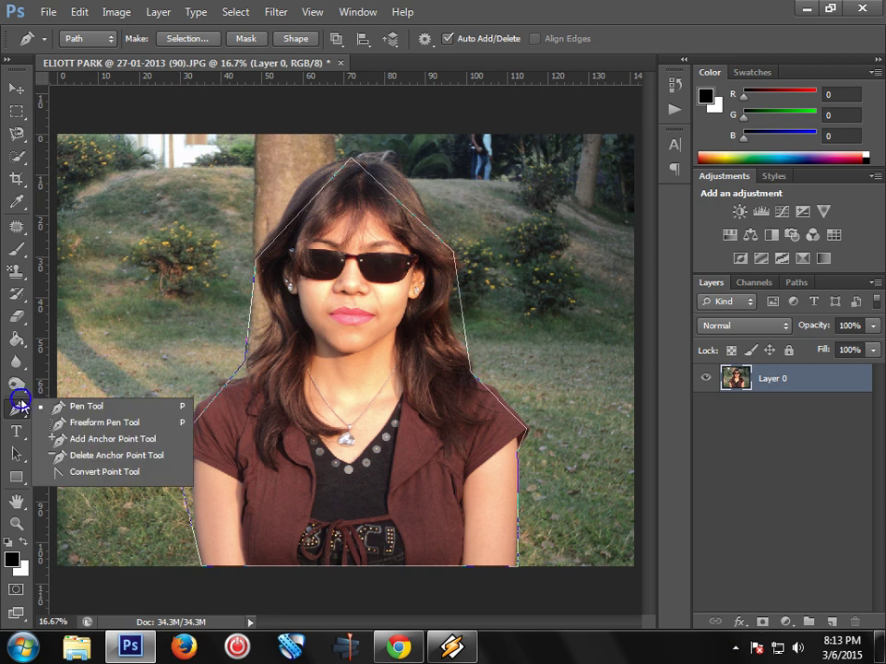
Step: Add curved anchors so the top of the outline follows the hair
left_click_drag(15, 406, 109, 439)
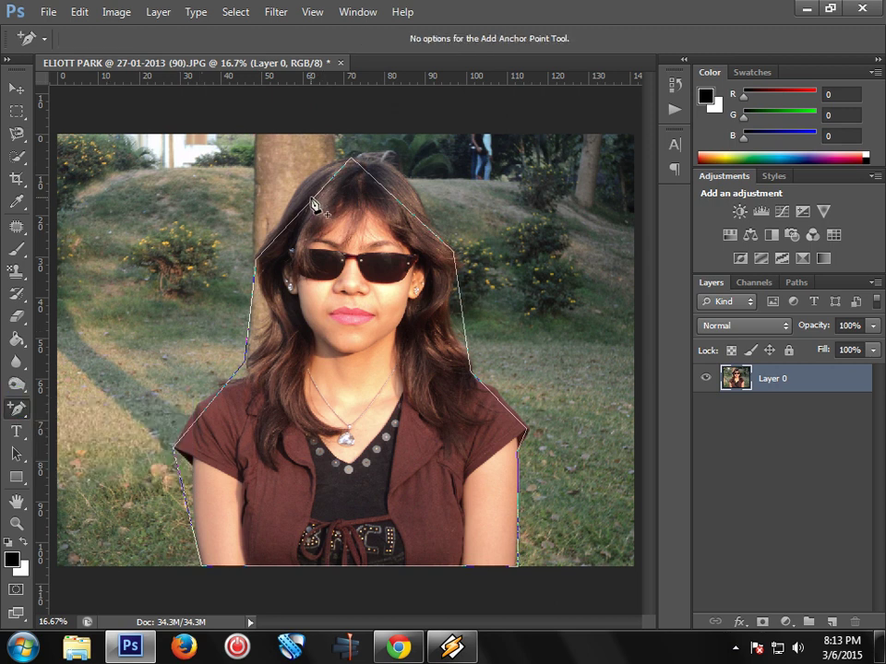
left_click_drag(316, 198, 310, 181)
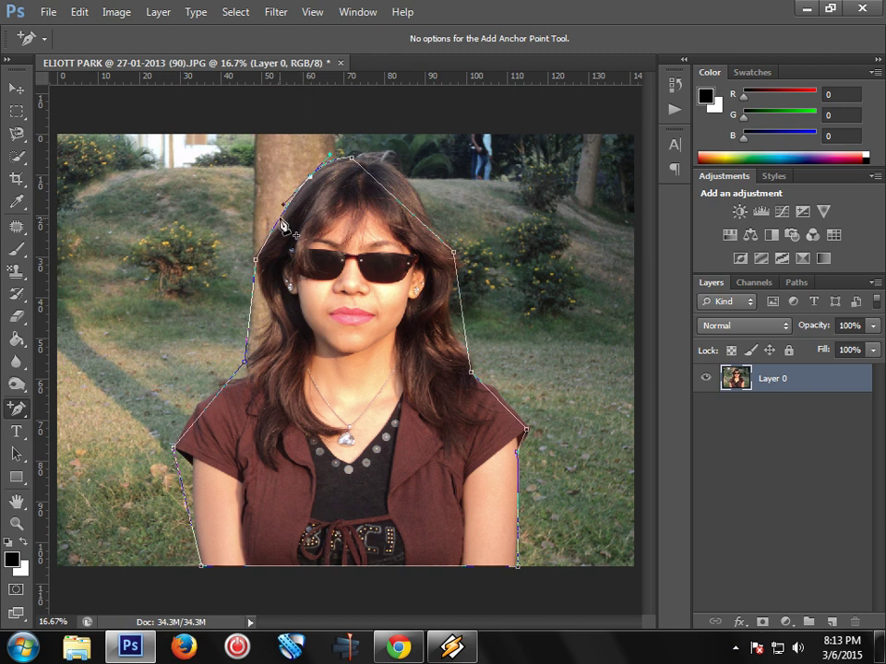
left_click(250, 259)
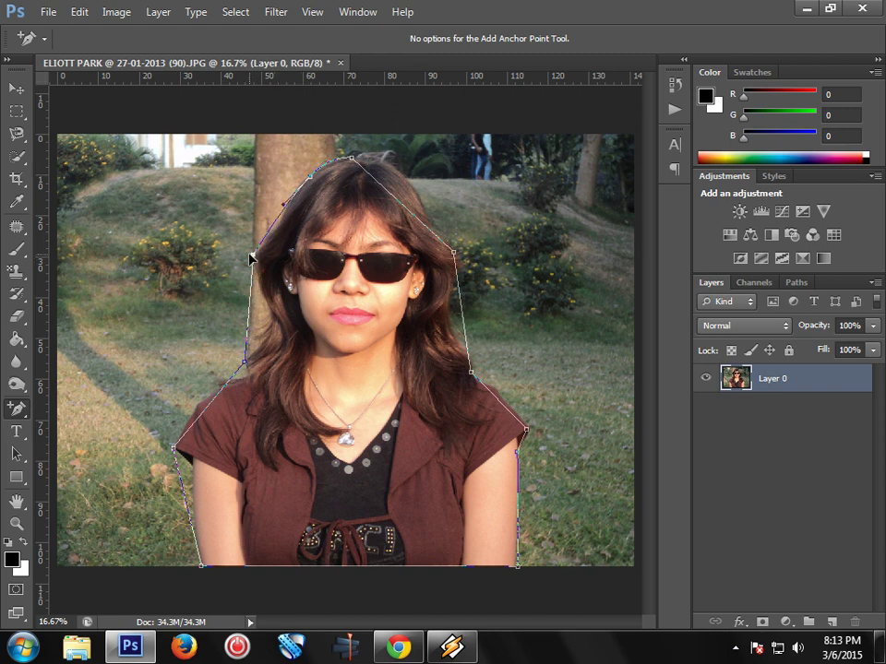
left_click(273, 224)
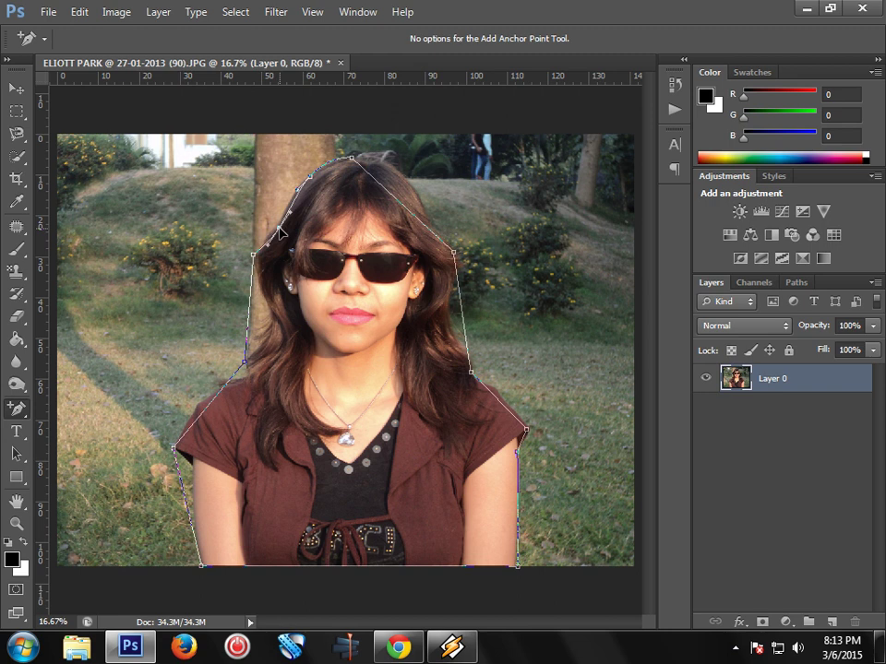
mouse_move(395, 196)
left_mouse_down()
mouse_move(409, 177)
mouse_move(401, 177)
left_mouse_up()
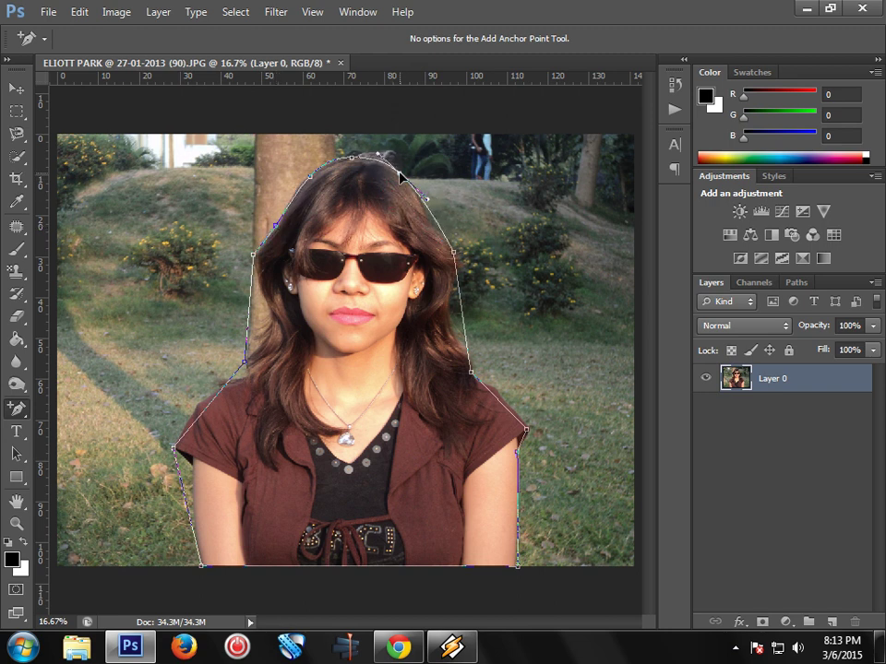
left_click(438, 229)
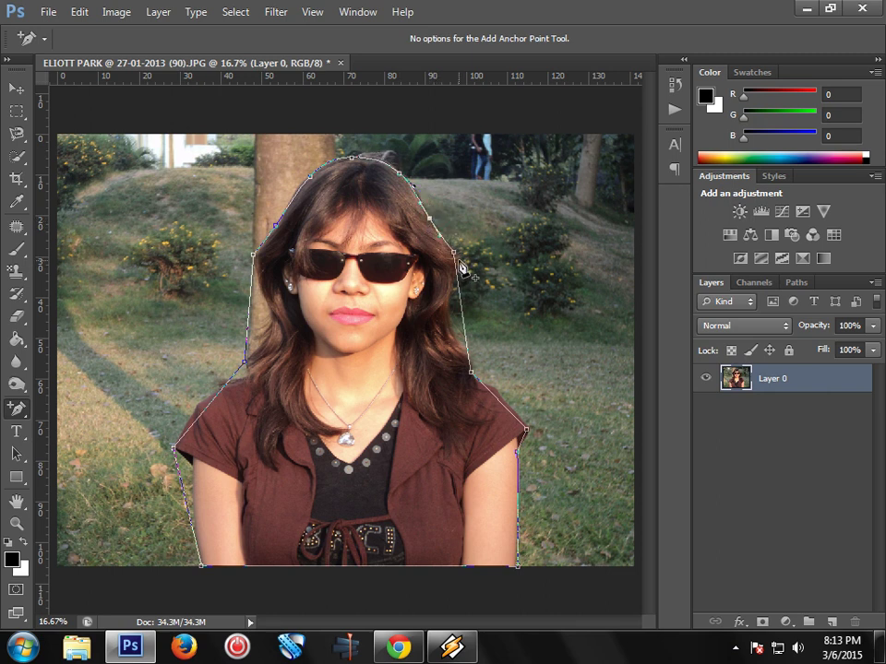
Step: Pull new anchors onto the right hair edge and curve the path along the right shoulder
left_click_drag(454, 264, 458, 260)
left_click(464, 309)
left_click_drag(464, 309, 449, 309)
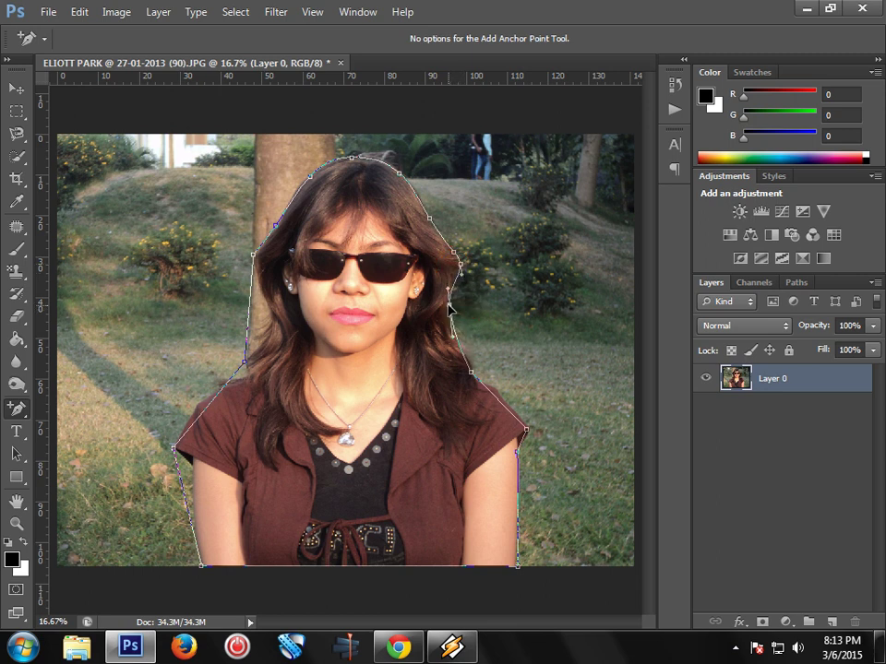
left_click(464, 364)
left_click_drag(464, 364, 471, 359)
left_click(501, 407)
left_click_drag(501, 407, 510, 408)
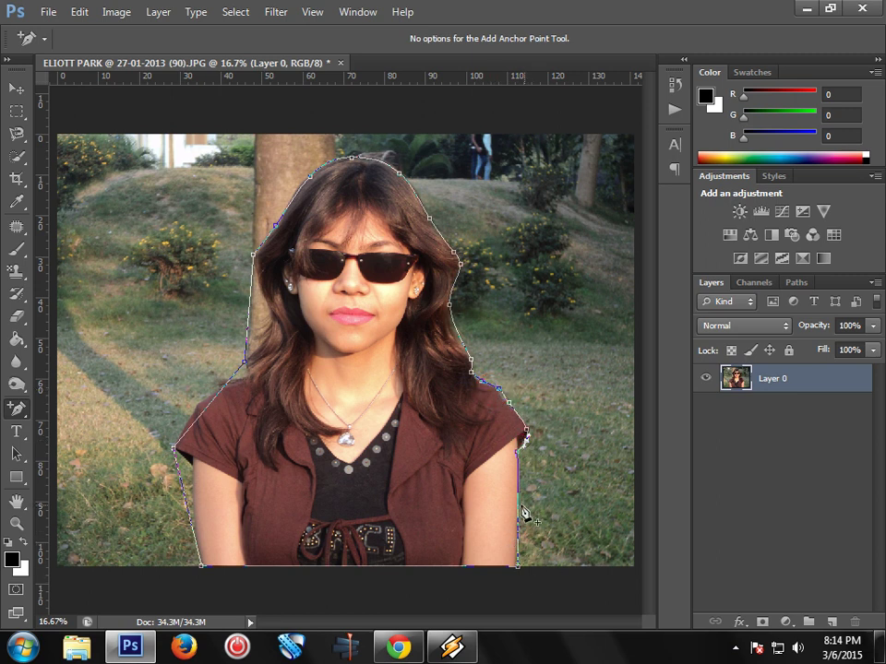
Step: Add and drag anchors to fit the path to the left shoulder and left hair edge
left_click(192, 414)
left_click_drag(189, 418, 193, 414)
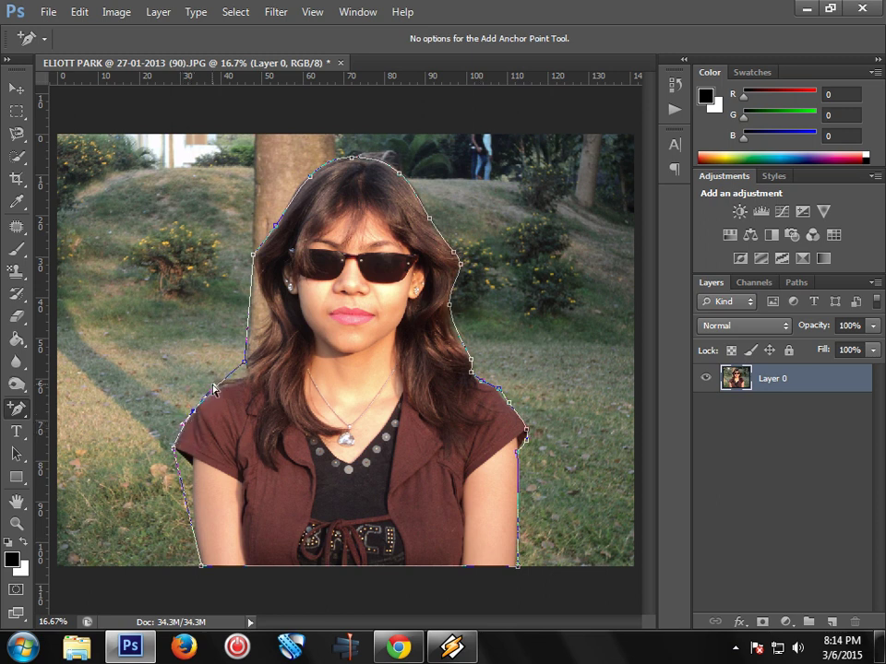
left_click(242, 375)
left_click_drag(241, 378, 224, 383)
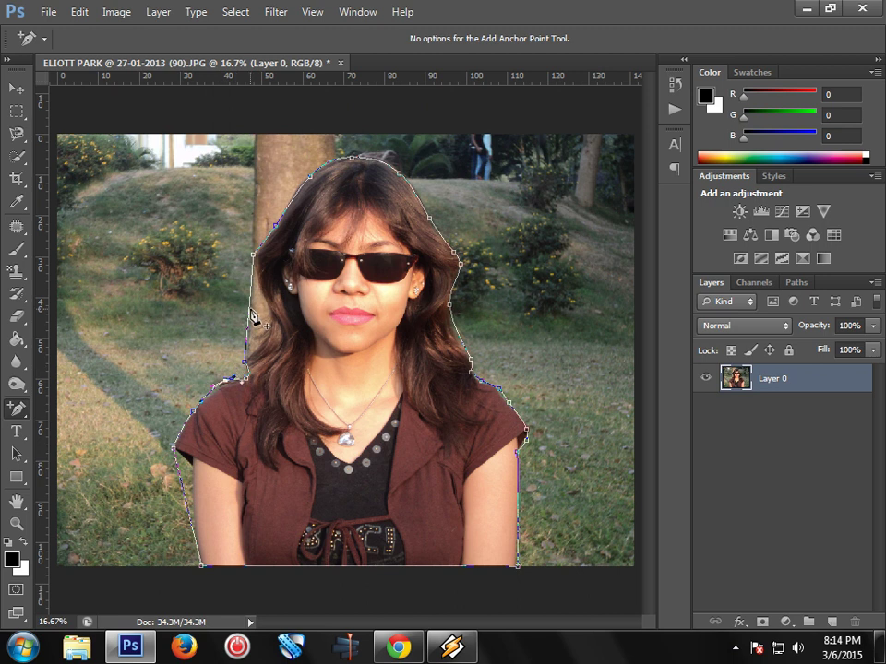
mouse_move(250, 311)
left_mouse_down()
mouse_move(272, 288)
mouse_move(261, 290)
left_mouse_up()
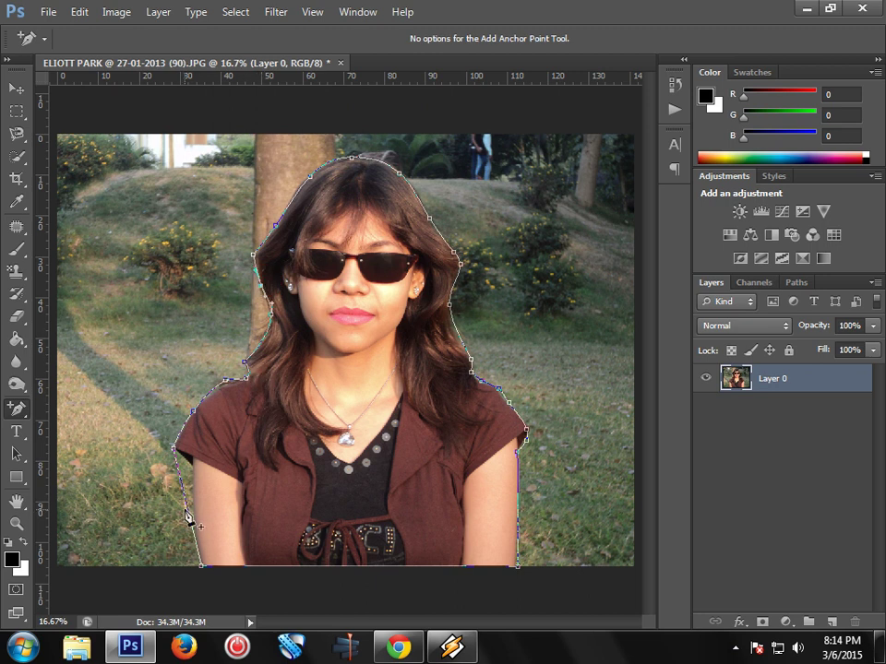
Step: Reshape the path along the left sleeve and add further points on the left and right edges
left_click_drag(186, 510, 185, 470)
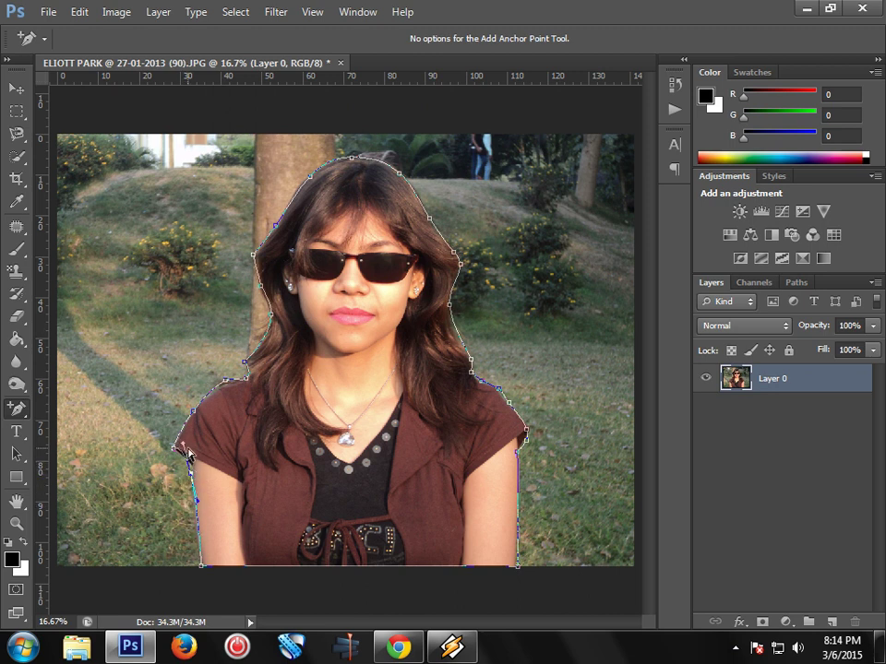
left_click_drag(185, 450, 196, 473)
left_click(190, 469)
left_click(180, 460, "ctrl")
left_click(190, 467)
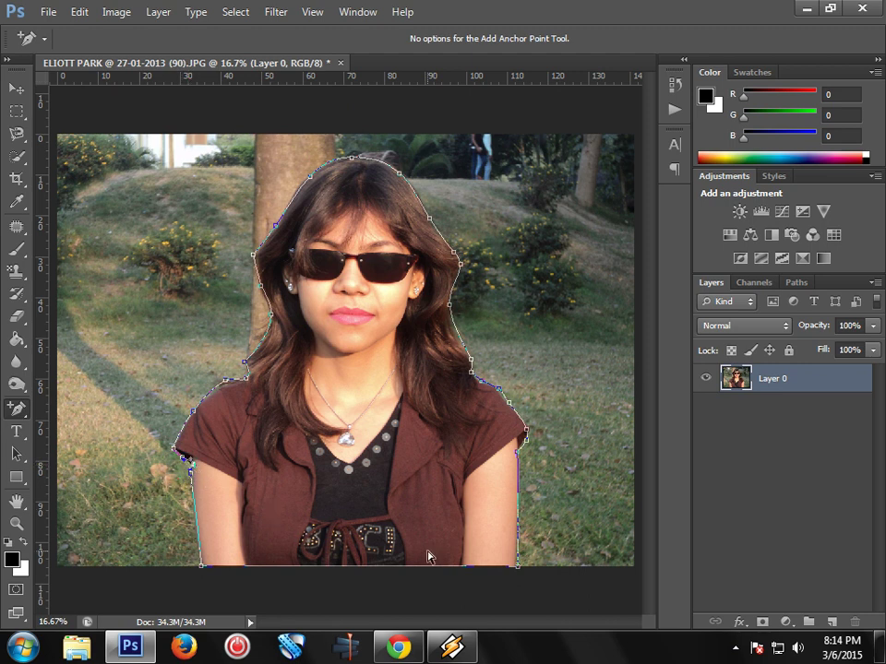
left_click(270, 317)
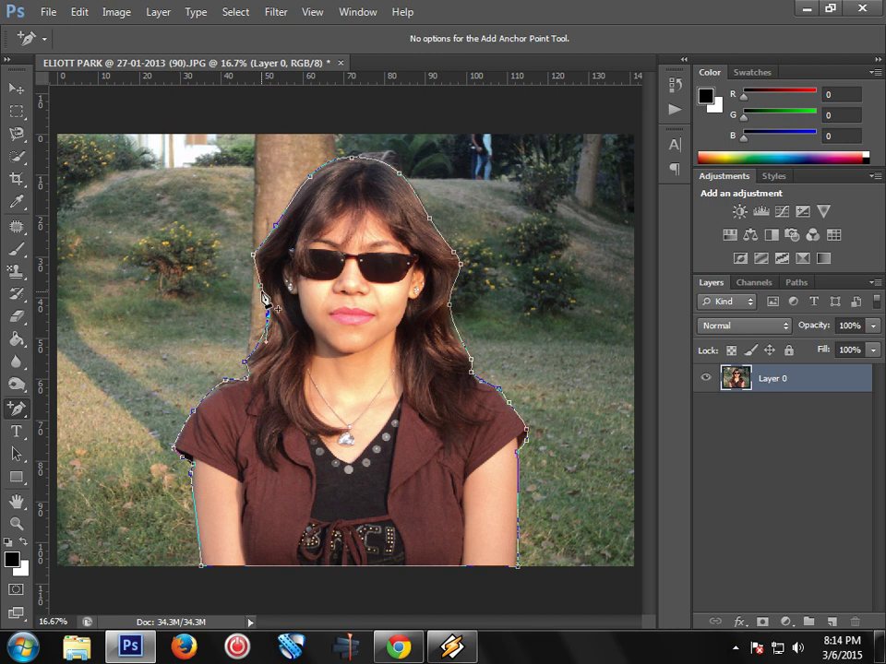
left_click(257, 288)
left_click(449, 330)
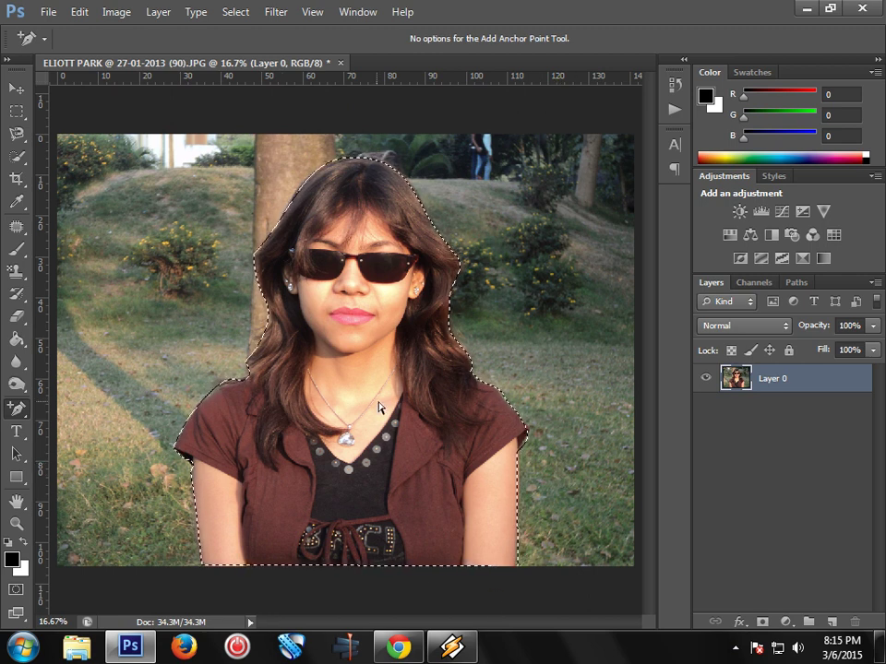
Step: Copy the selected woman, paste her onto Layer 1, and hide Layer 0
left_click(81, 13)
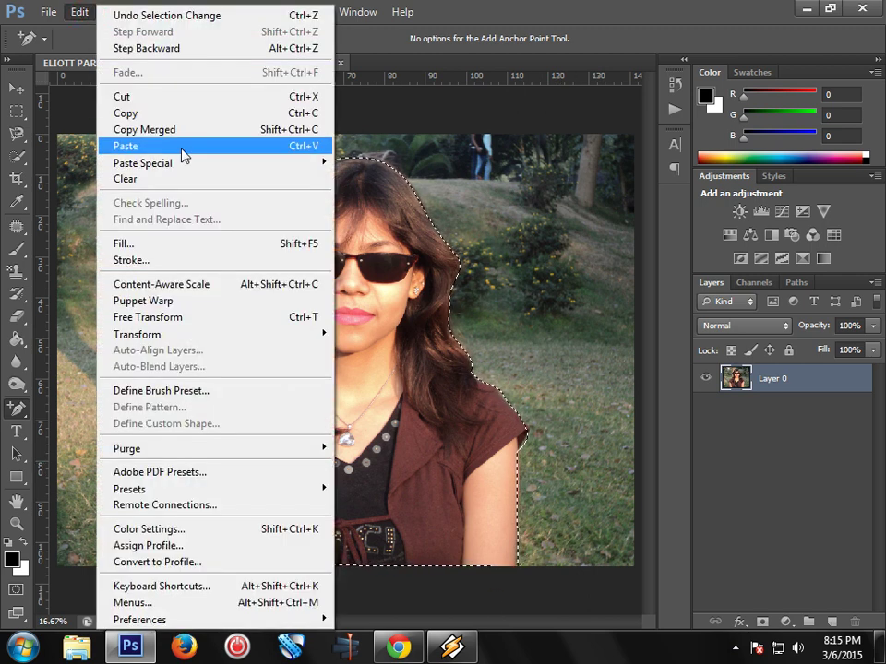
left_click(189, 112)
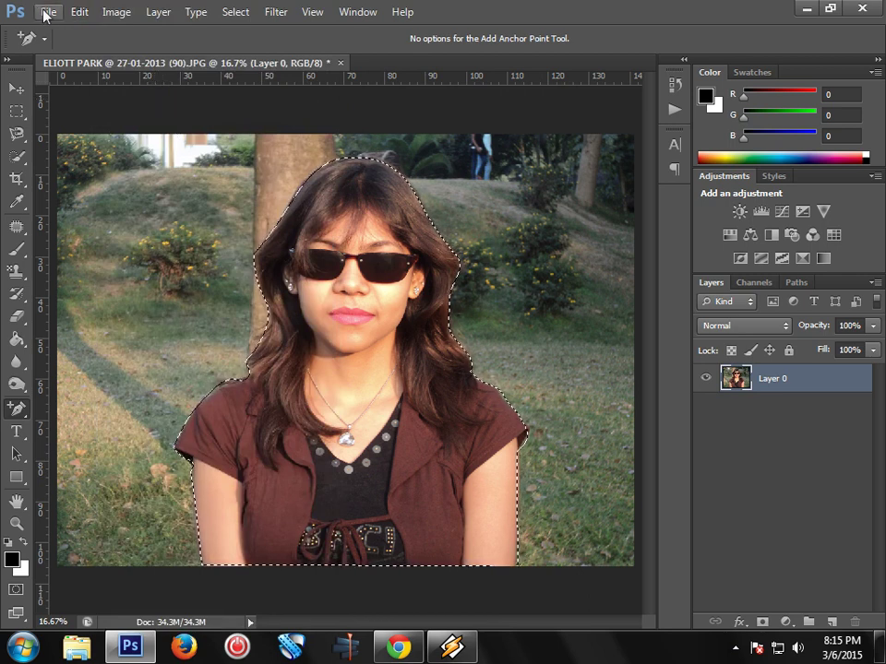
left_click(80, 12)
left_click(190, 146)
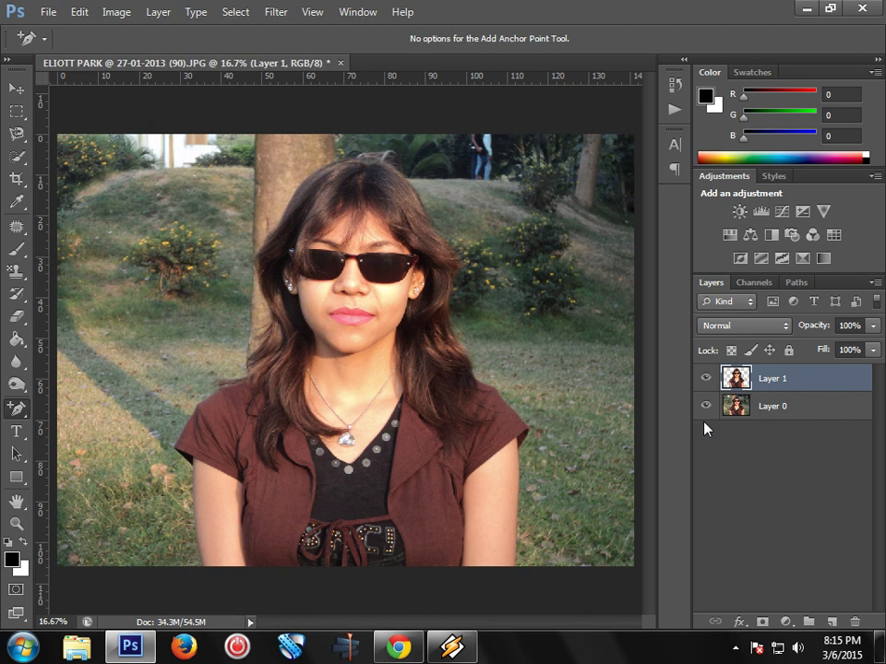
left_click(707, 407)
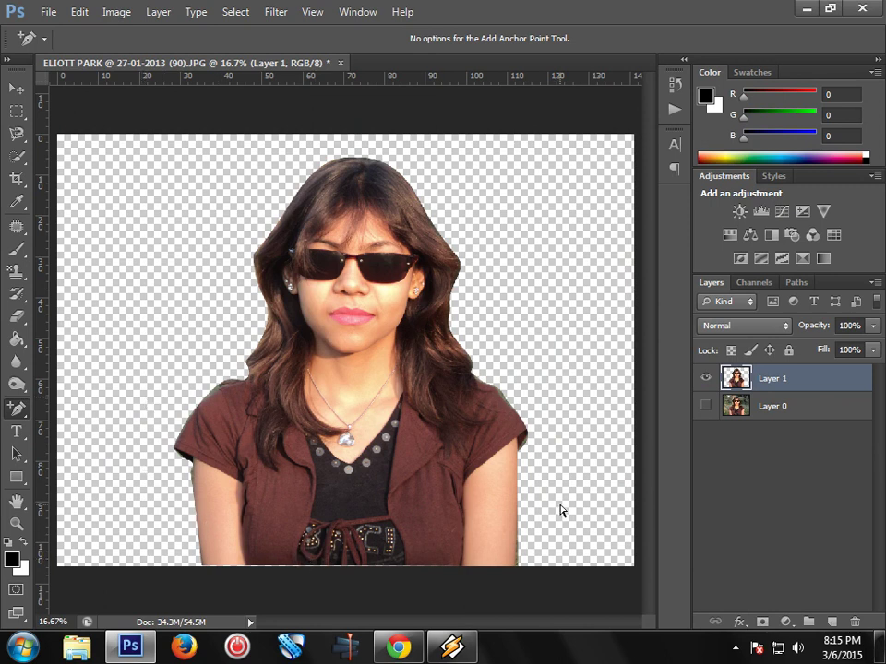
Step: Free-transform the cutout down to about 25% and move it near the canvas top centre
key("ctrl+t")
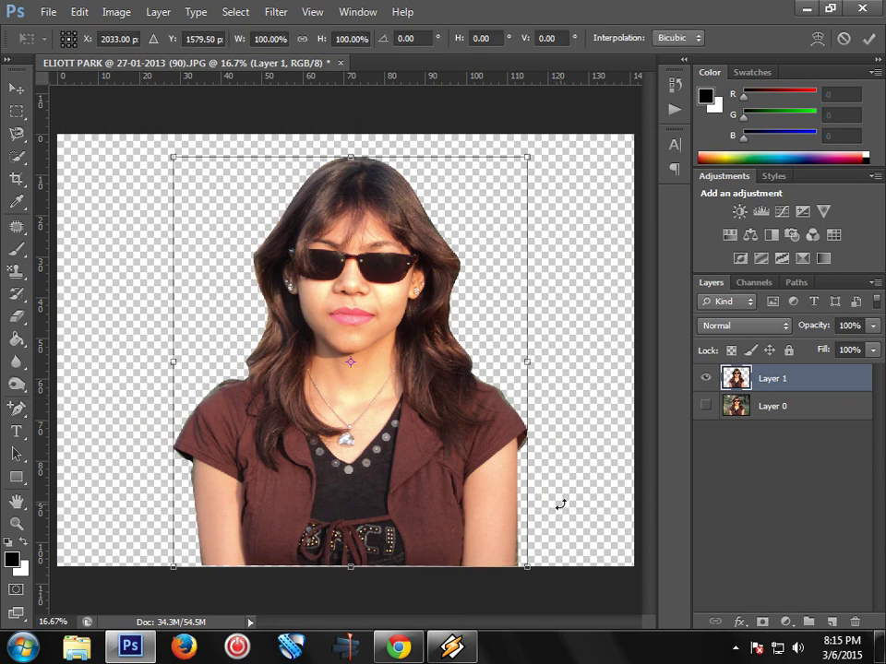
key("Return")
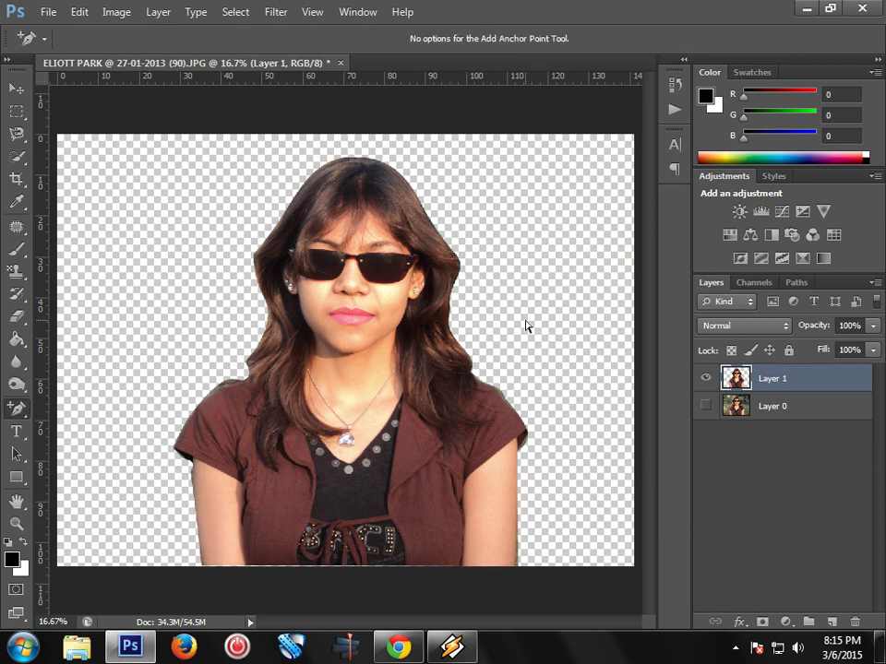
left_click(79, 12)
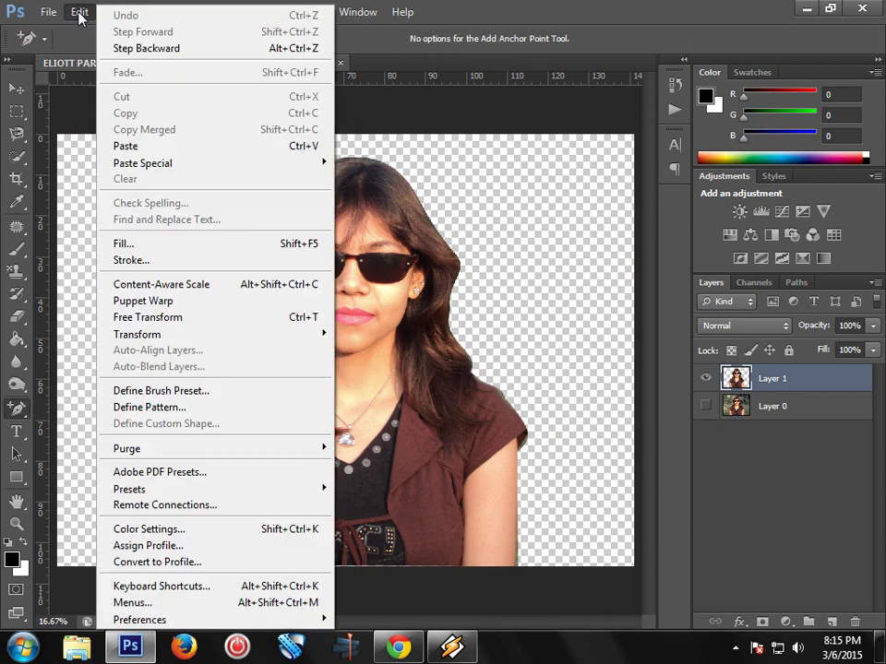
left_click(189, 317)
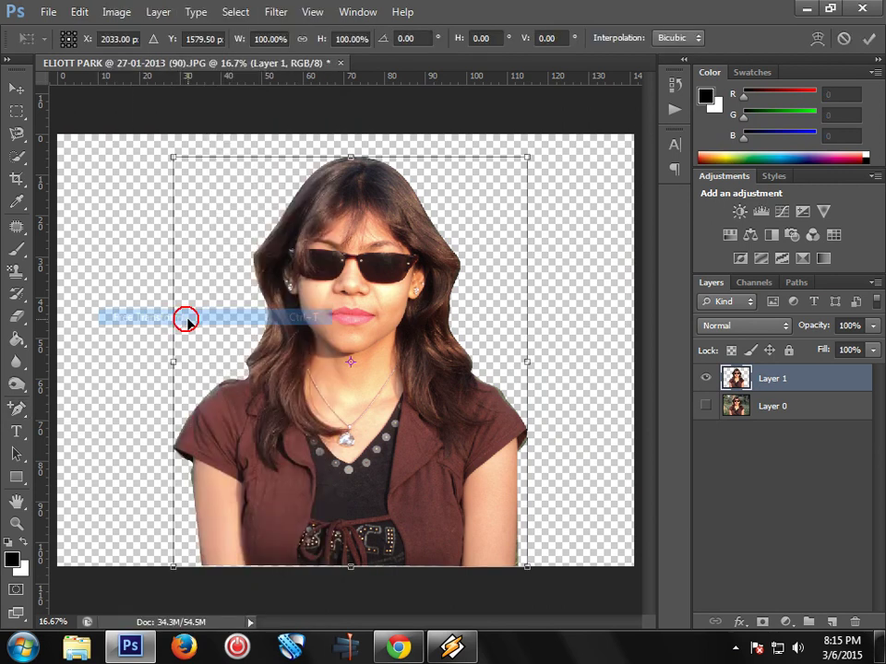
mouse_move(529, 154)
left_mouse_down()
mouse_move(446, 300)
mouse_move(272, 389)
mouse_move(303, 405)
mouse_move(291, 417)
left_mouse_up()
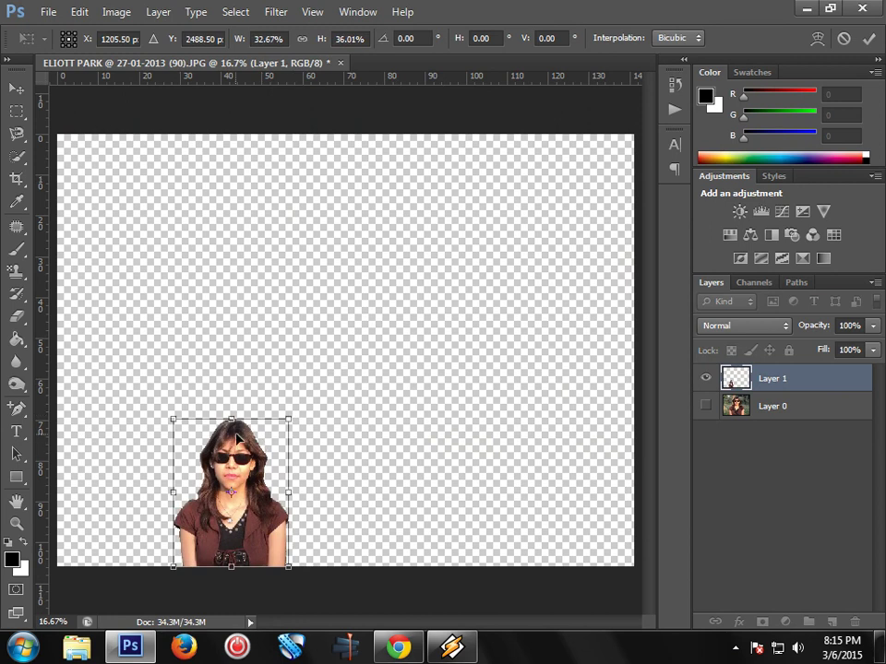
left_click_drag(231, 422, 232, 426)
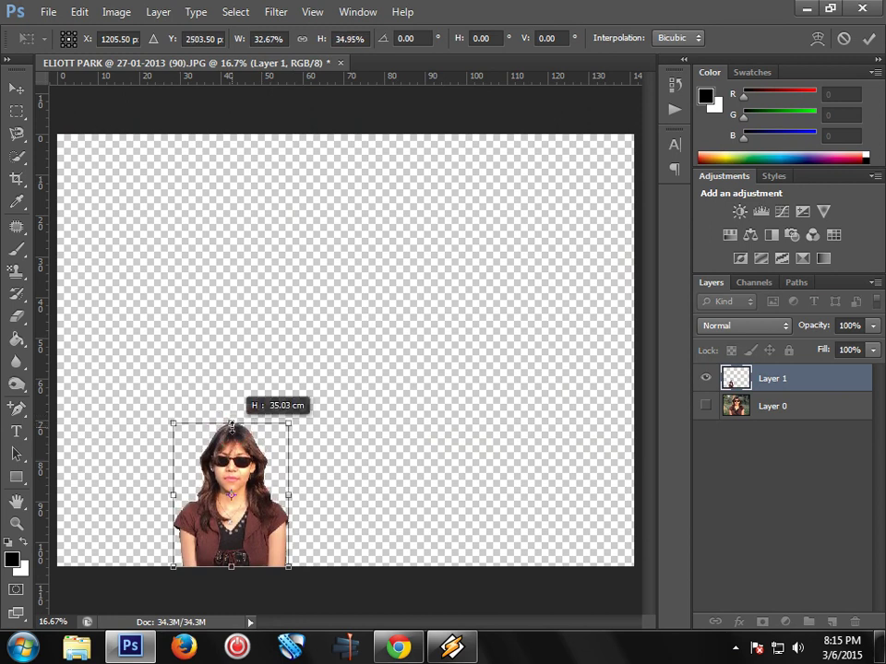
mouse_move(261, 529)
left_mouse_down()
mouse_move(188, 269)
mouse_move(150, 256)
mouse_move(158, 251)
mouse_move(151, 245)
mouse_move(318, 293)
mouse_move(373, 295)
left_mouse_up()
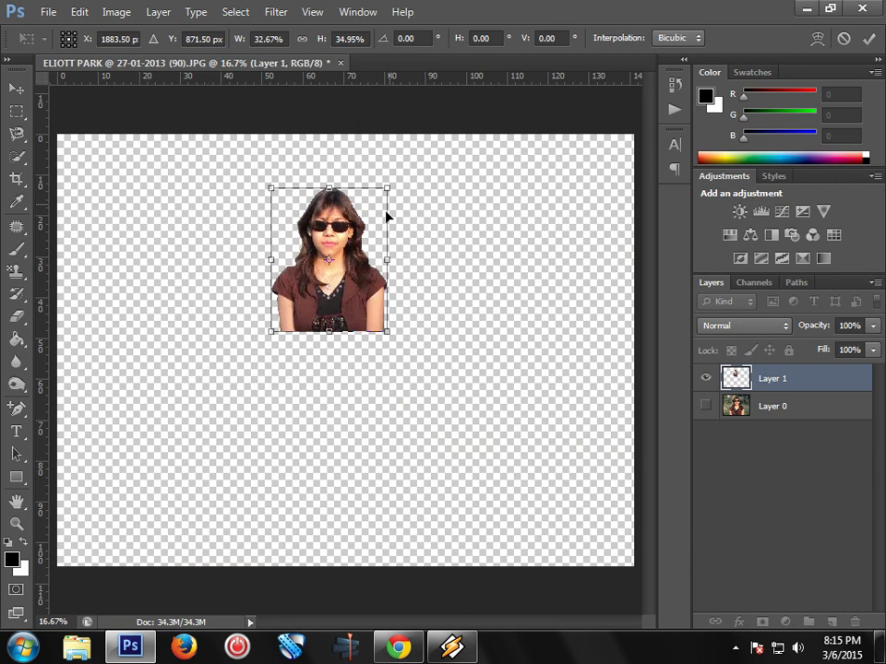
left_click_drag(390, 185, 378, 199)
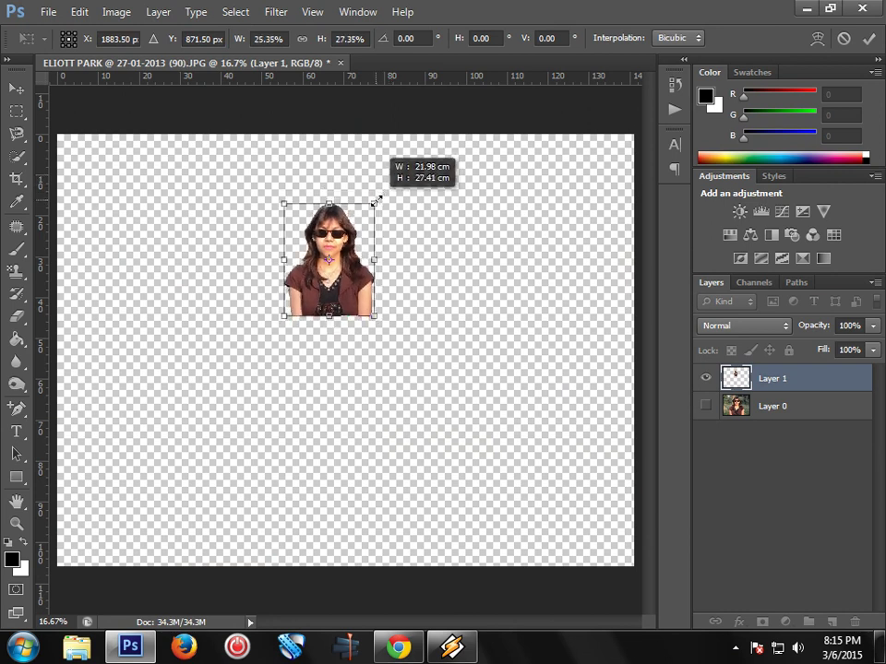
key("p")
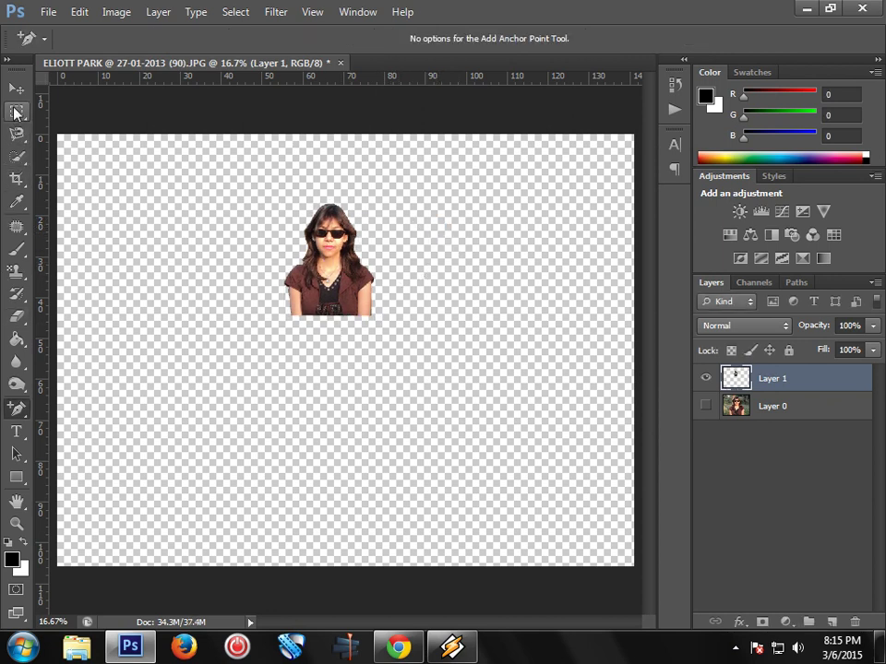
Step: Marquee-select the small cutout and define it as a pattern named 'Pattern'
left_click(15, 111)
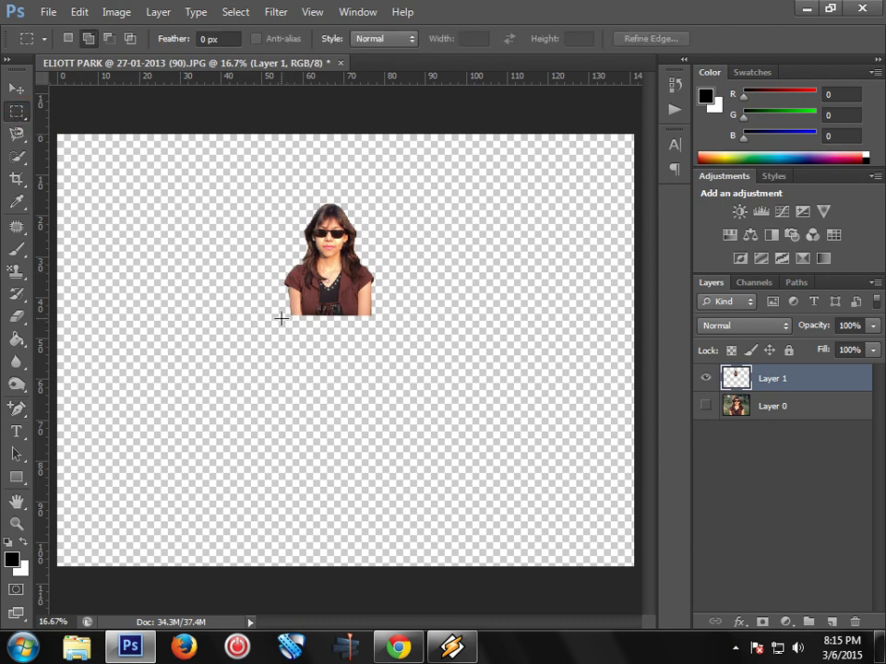
left_click_drag(280, 317, 370, 317)
left_click_drag(386, 274, 377, 202)
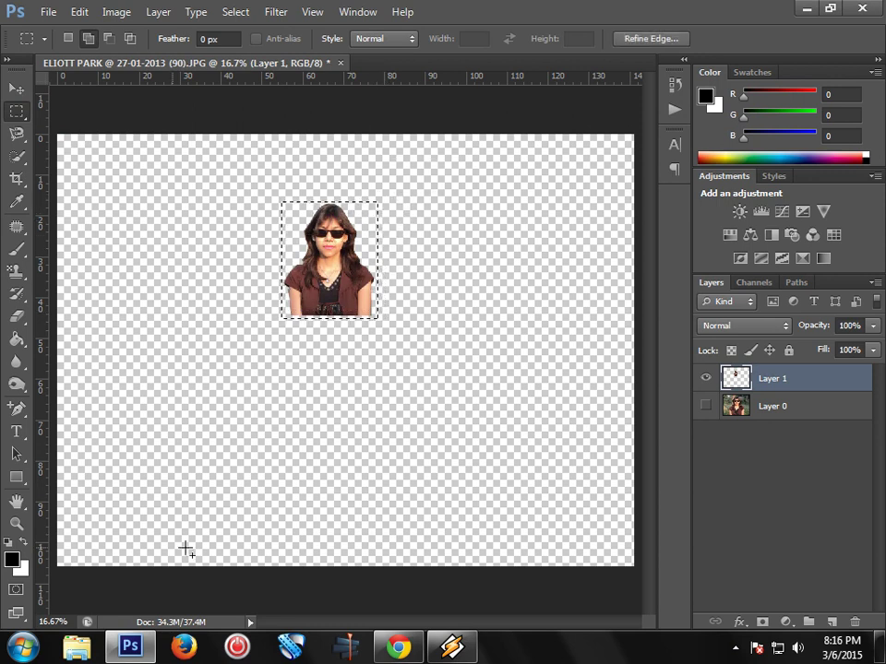
left_click(78, 13)
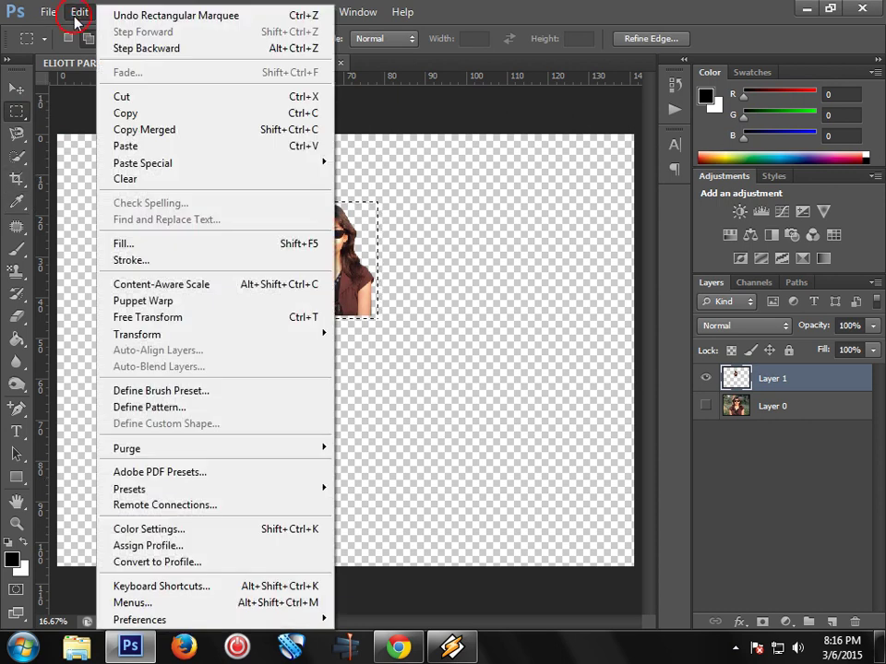
left_click(176, 415)
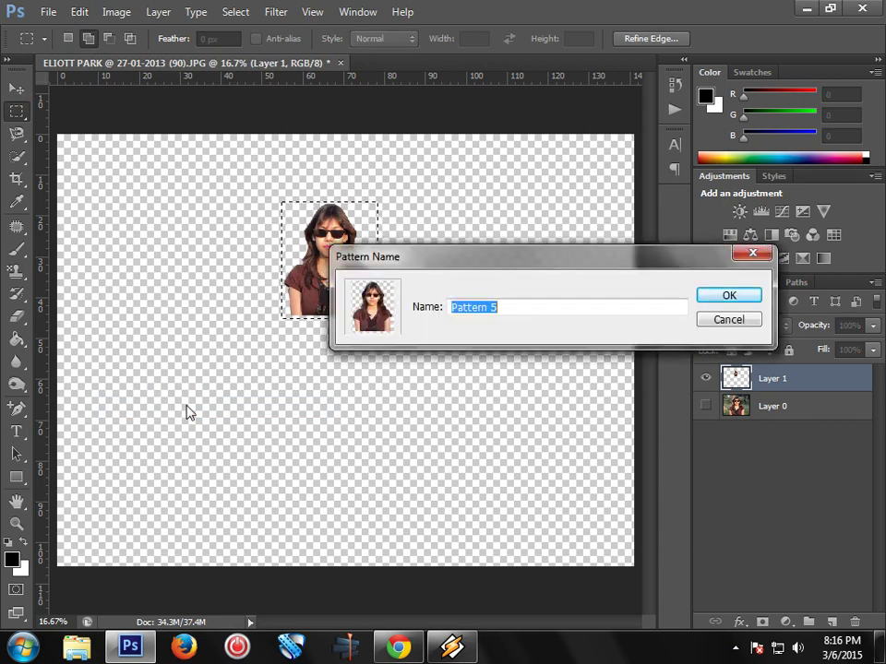
type("P")
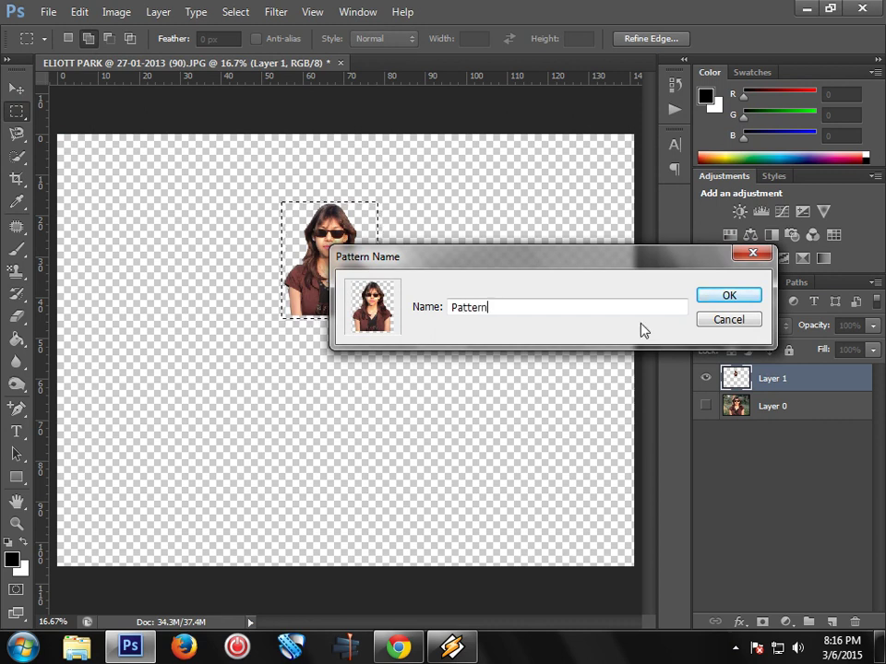
left_click(707, 299)
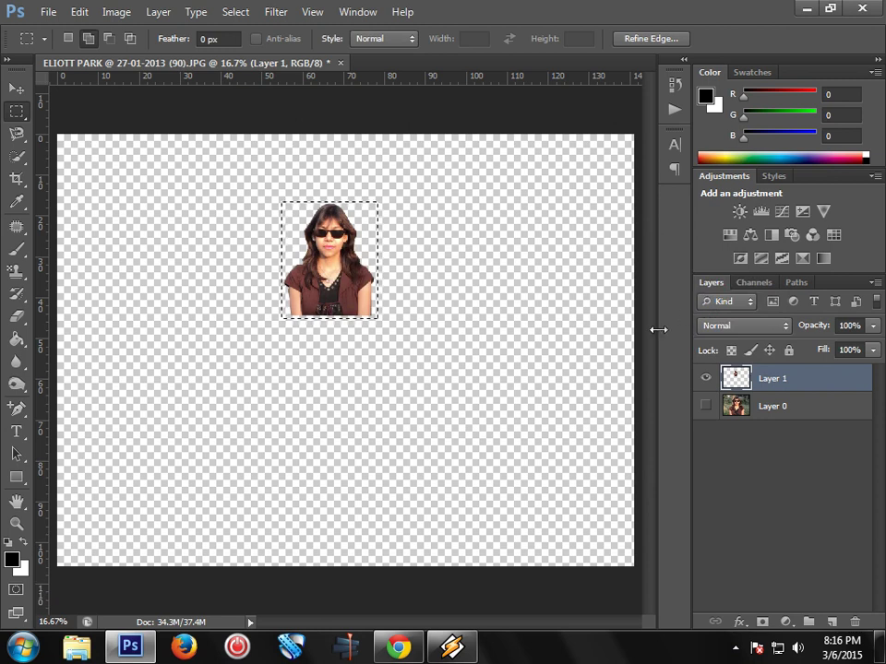
Step: Create a new International Paper A4 document at 300 ppi
left_click(47, 12)
mouse_move(80, 12)
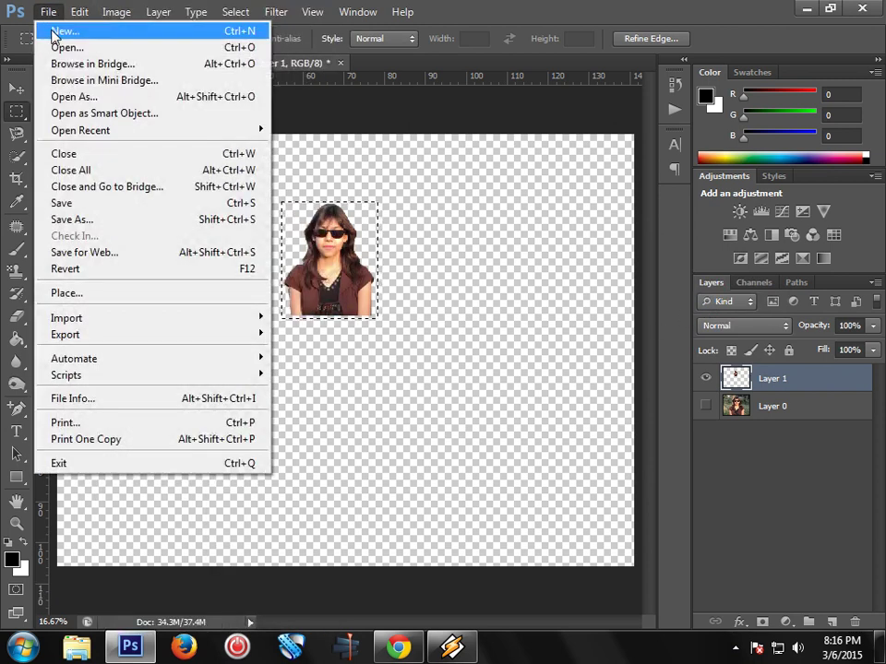
left_click(53, 34)
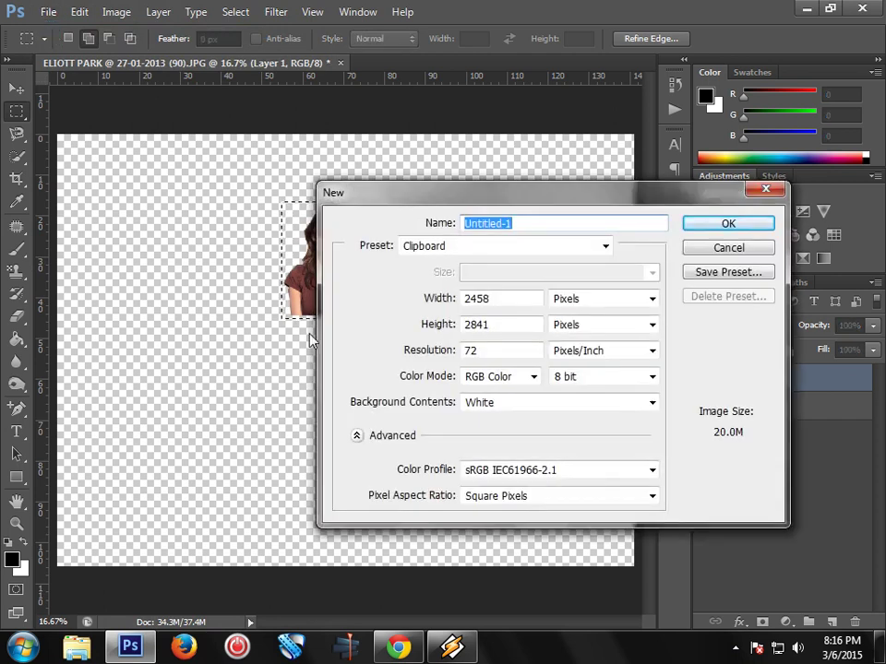
left_click(606, 245)
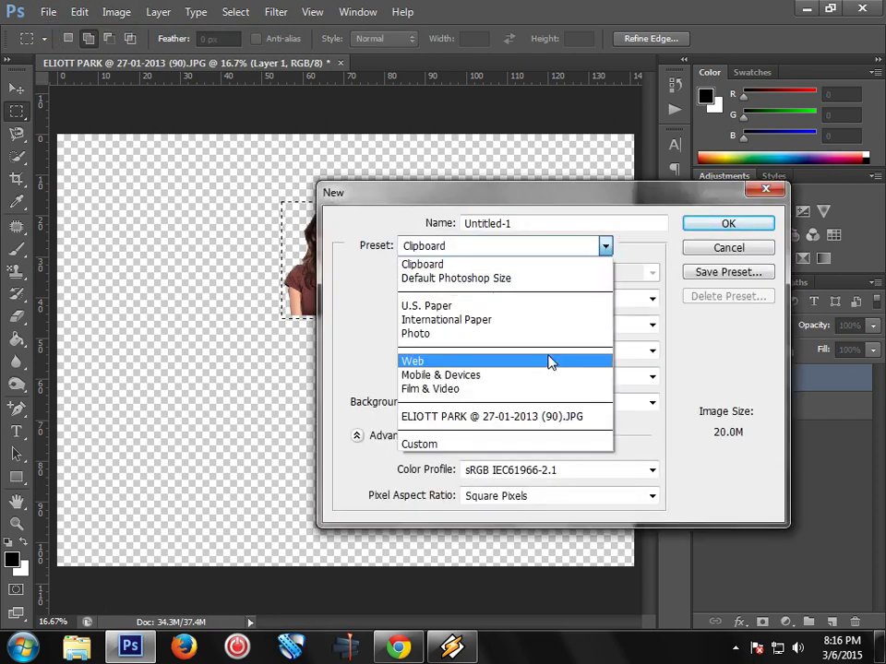
left_click(555, 320)
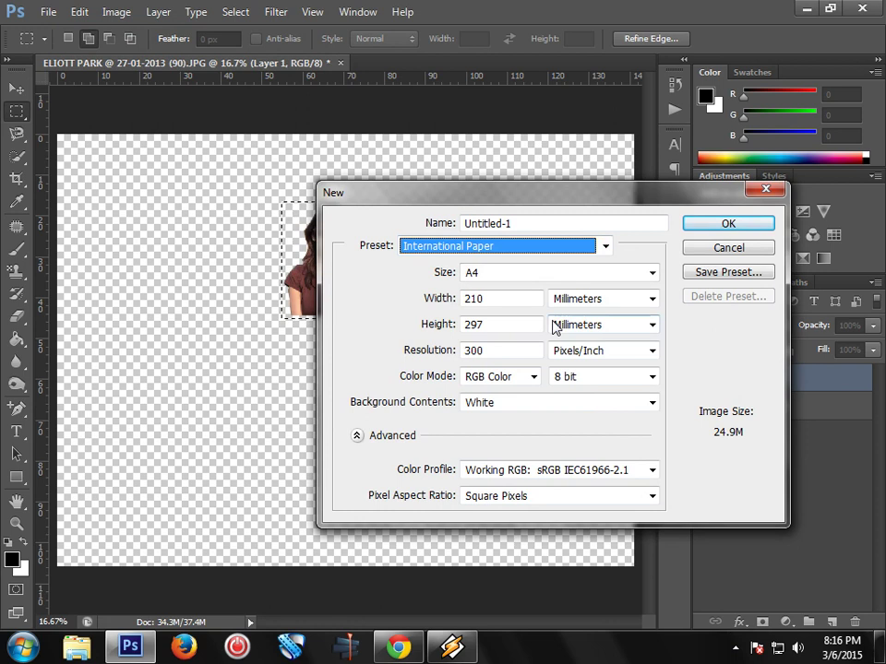
left_click(729, 231)
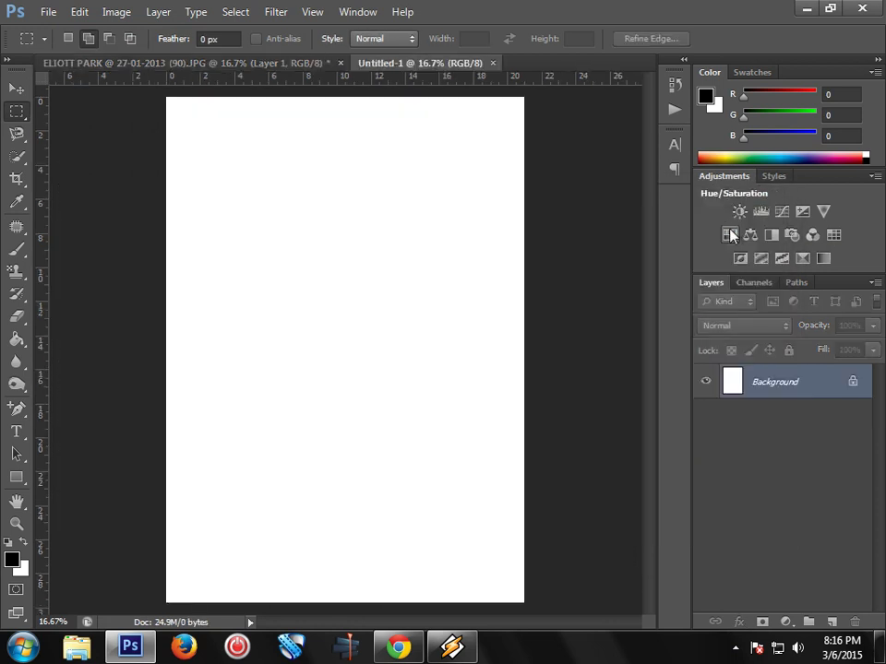
Step: Unlock the Background as Layer 0, add an empty Layer 1, and select Layer 0
double_click(852, 386)
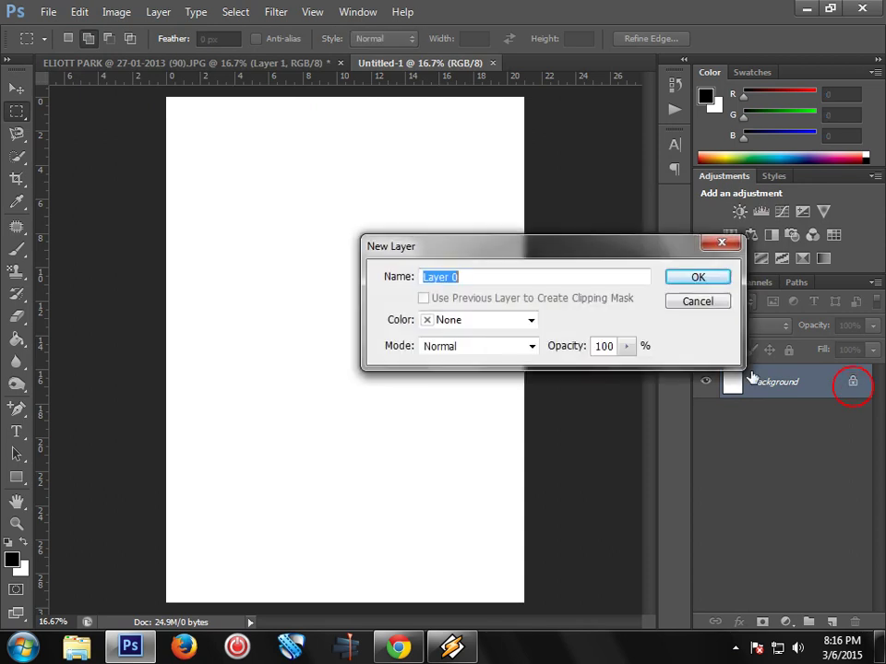
left_click(698, 282)
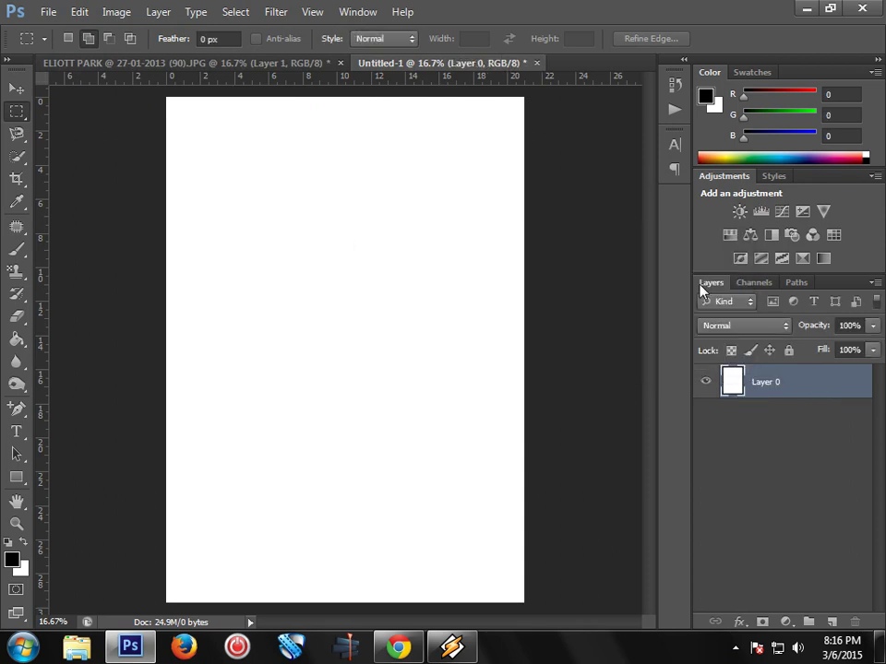
left_click(829, 625)
left_click(771, 423)
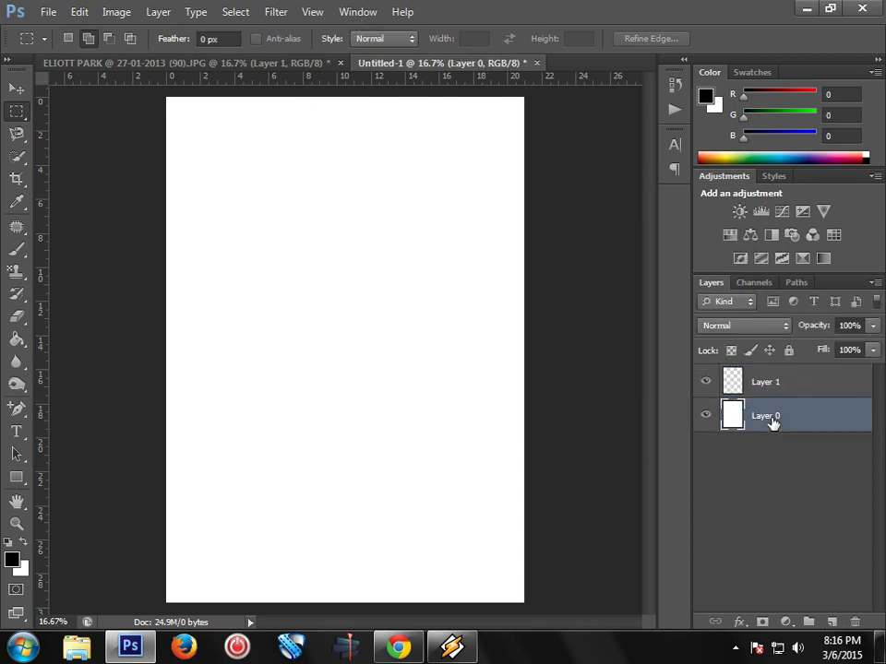
Step: Paint-bucket fill Layer 0 with light blue 8595f8, then select Layer 1
left_click(14, 561)
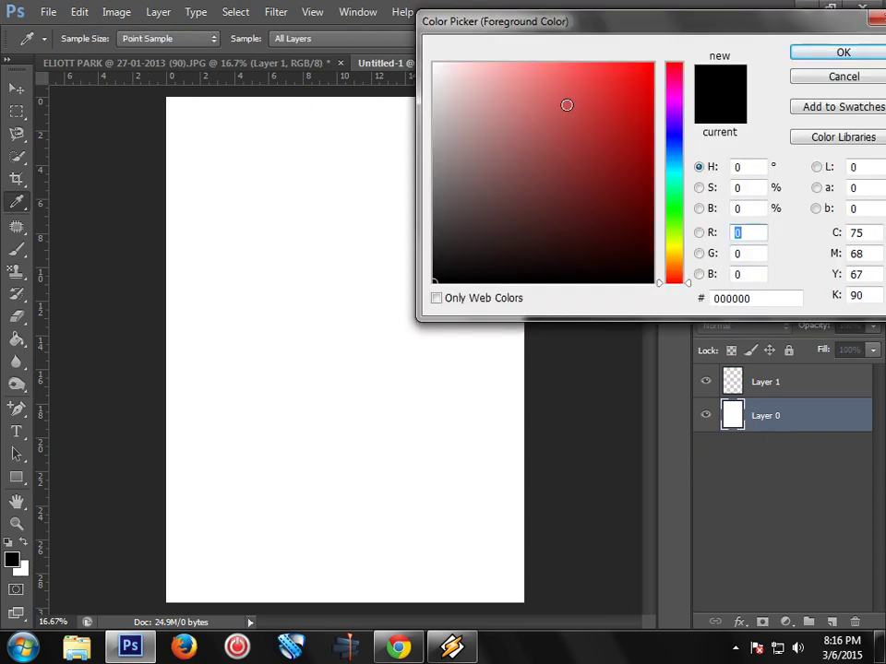
left_click(565, 103)
left_click(673, 141)
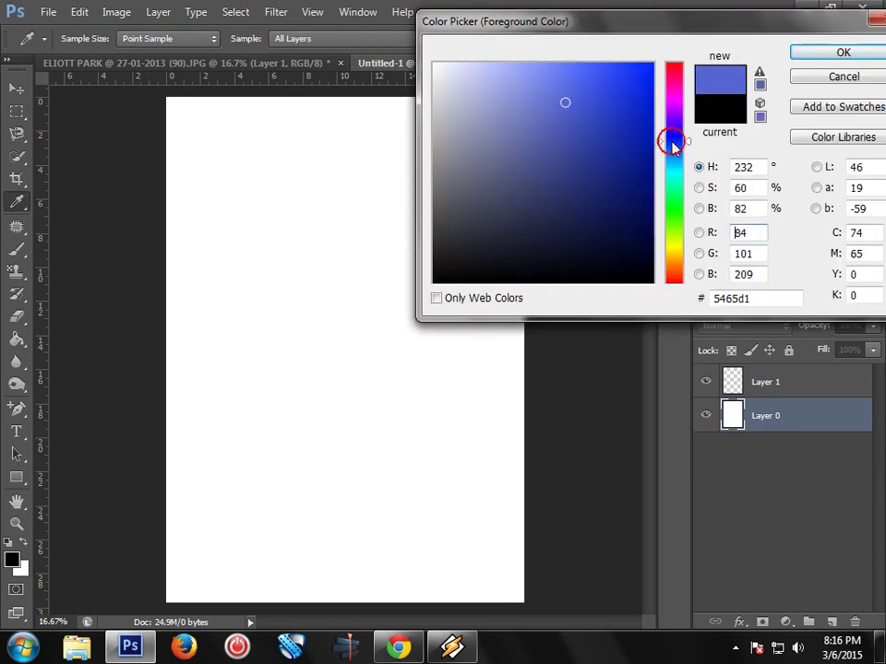
left_click_drag(558, 88, 534, 68)
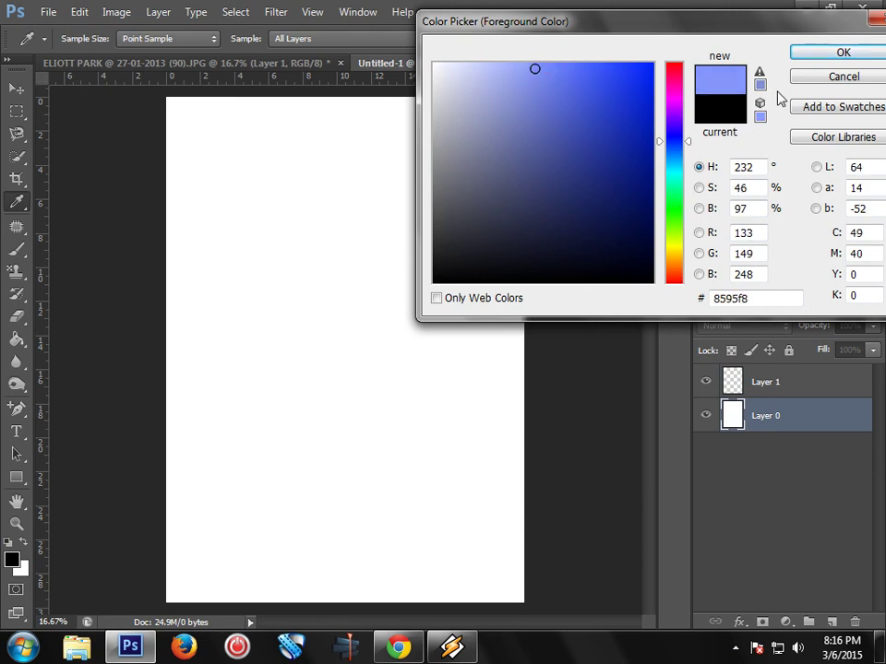
left_click(799, 57)
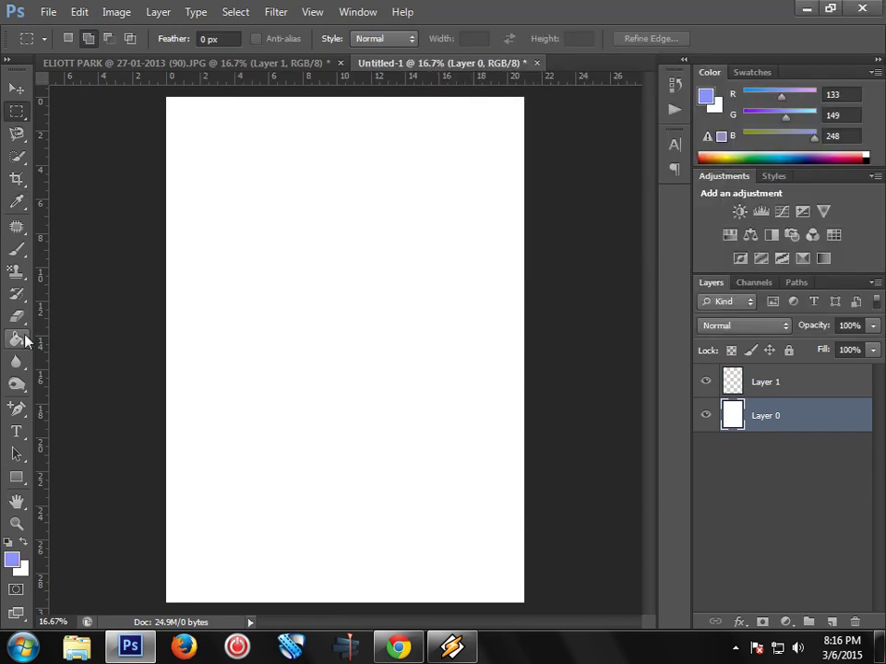
left_click(21, 341)
left_click(331, 359)
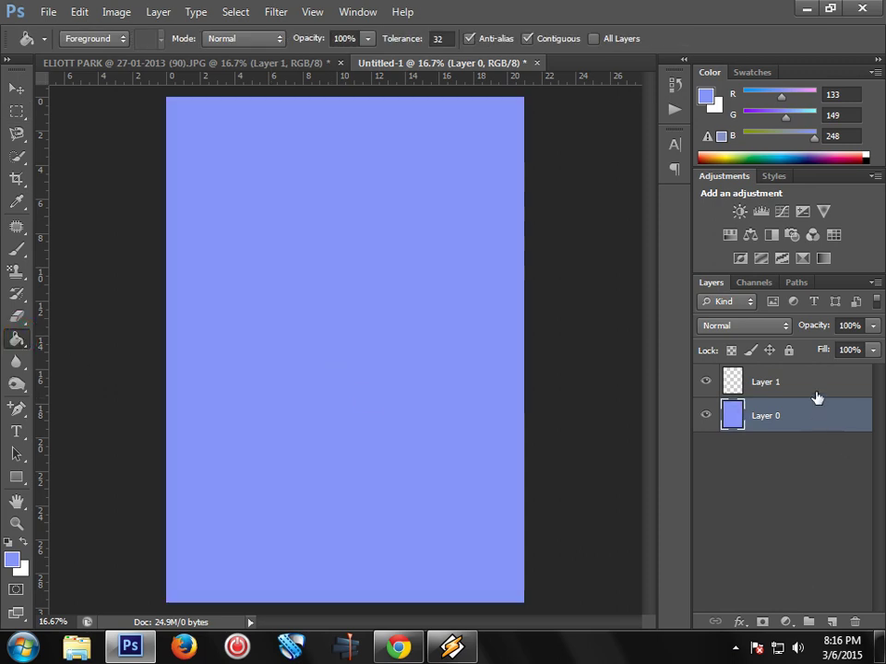
left_click(816, 392)
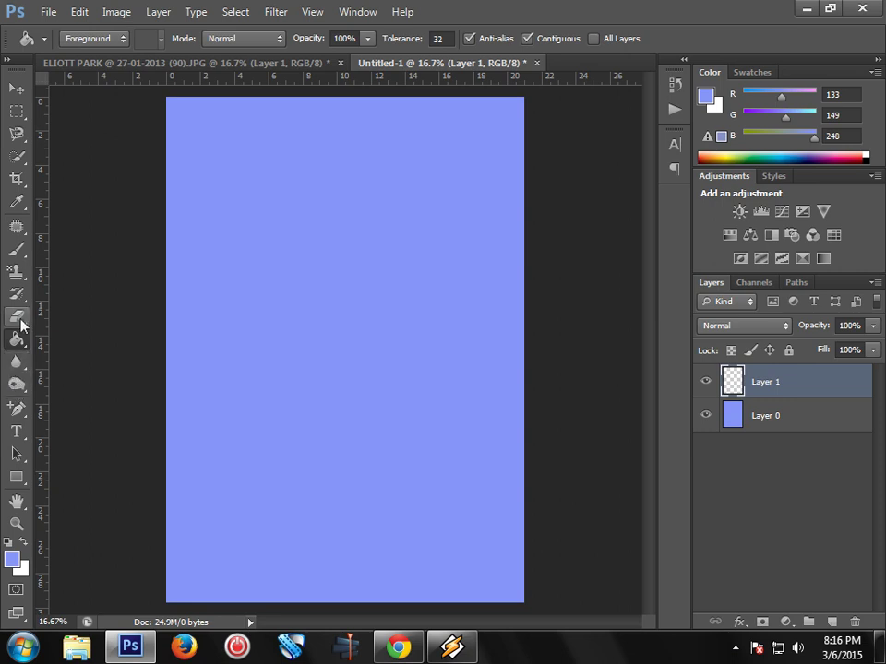
Step: Set up the Pattern Stamp Tool with the cutout person pattern, undoing a test stroke
left_click(15, 271)
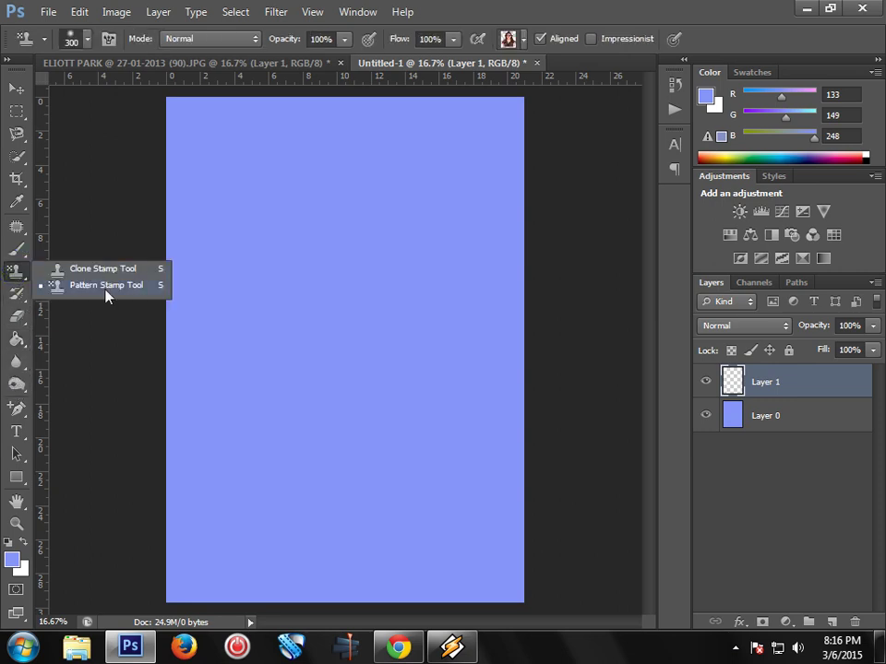
left_click(103, 287)
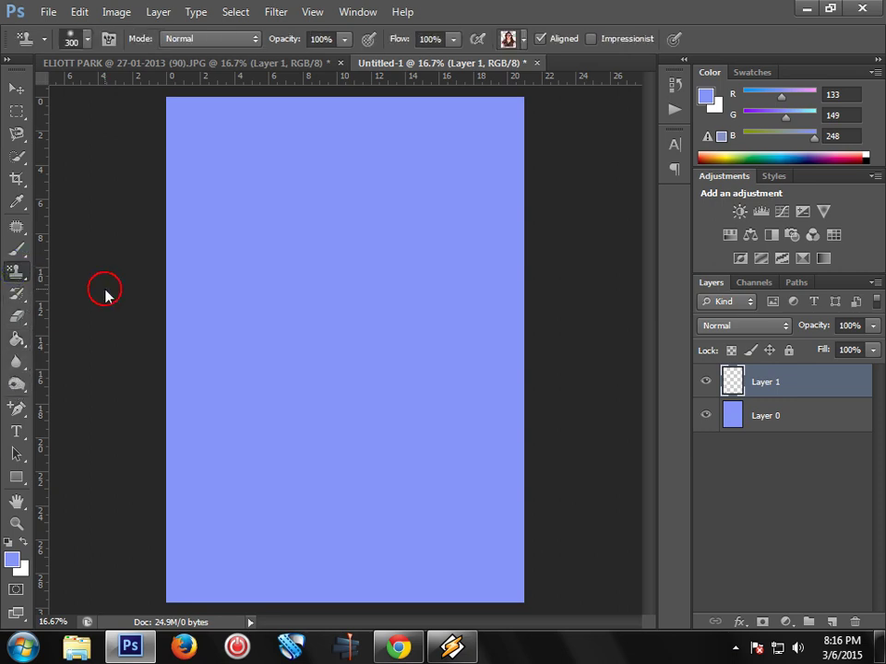
left_click(523, 39)
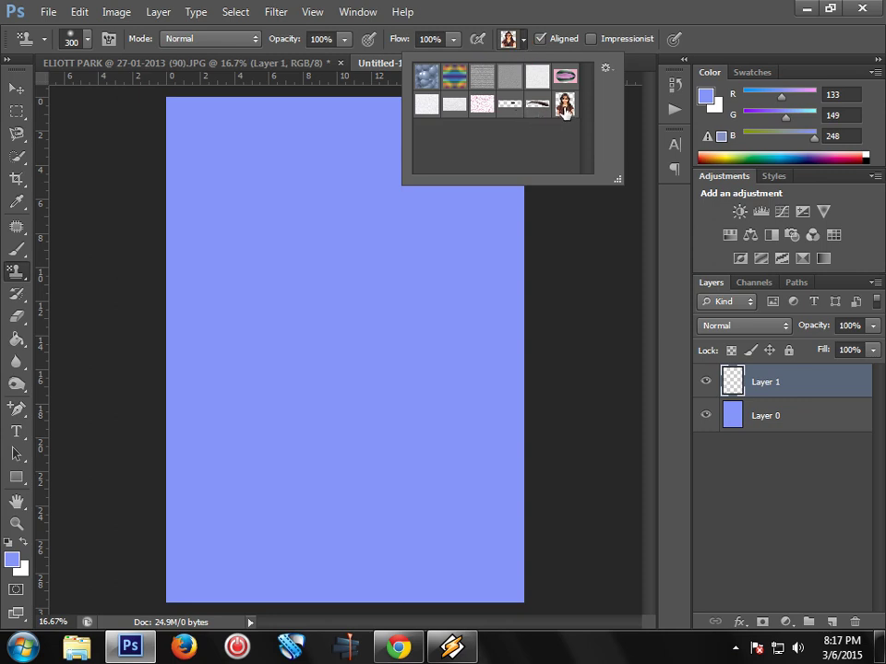
left_click(709, 17)
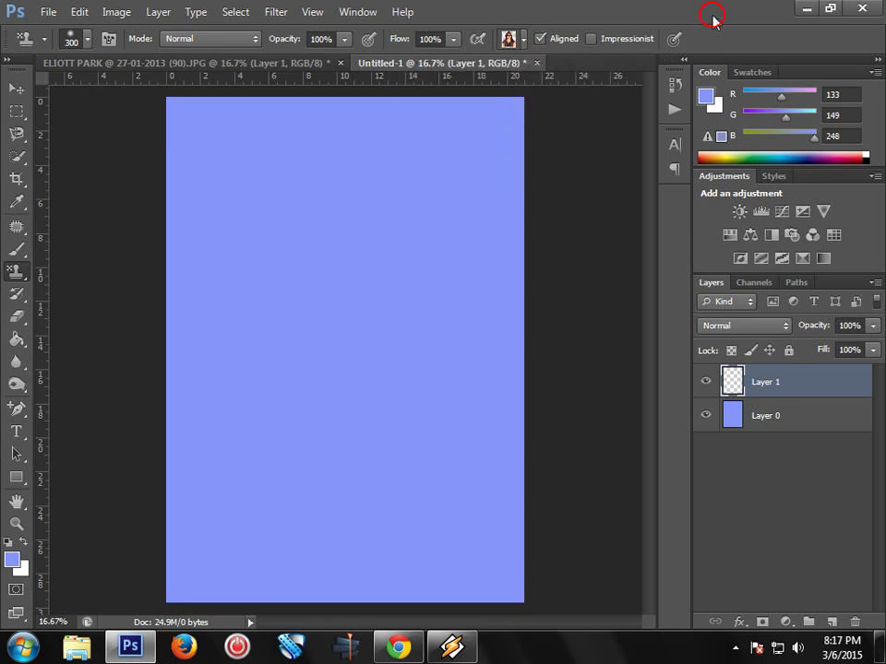
mouse_move(193, 125)
left_mouse_down()
mouse_move(548, 122)
mouse_move(510, 213)
mouse_move(442, 139)
left_mouse_up()
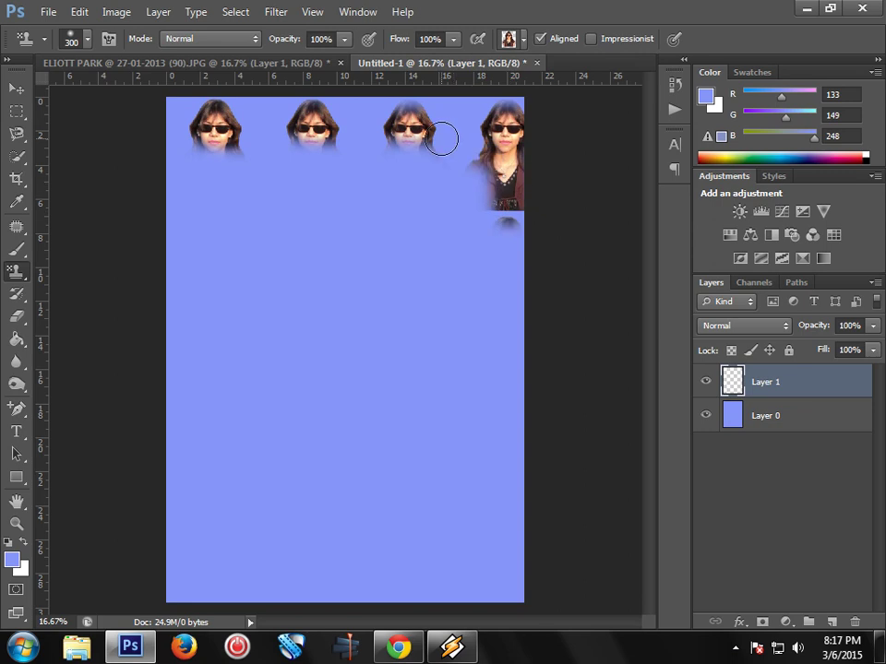
key("ctrl+z")
Step: Stamp a top row of three figures, a second row, and more figures down the third column
left_click_drag(174, 115, 435, 119)
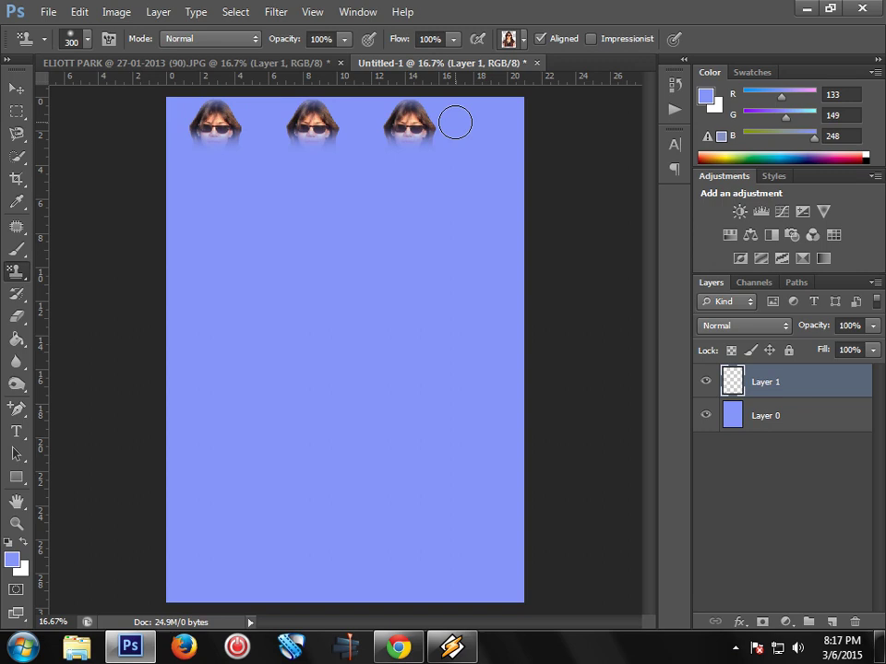
mouse_move(444, 136)
left_mouse_down()
mouse_move(425, 188)
mouse_move(386, 233)
left_mouse_up()
mouse_move(343, 190)
left_mouse_down()
mouse_move(303, 172)
mouse_move(335, 142)
mouse_move(259, 130)
mouse_move(188, 142)
mouse_move(222, 219)
mouse_move(207, 226)
mouse_move(322, 211)
mouse_move(174, 231)
mouse_move(405, 259)
mouse_move(418, 281)
mouse_move(204, 287)
mouse_move(431, 301)
mouse_move(435, 325)
mouse_move(440, 280)
left_mouse_up()
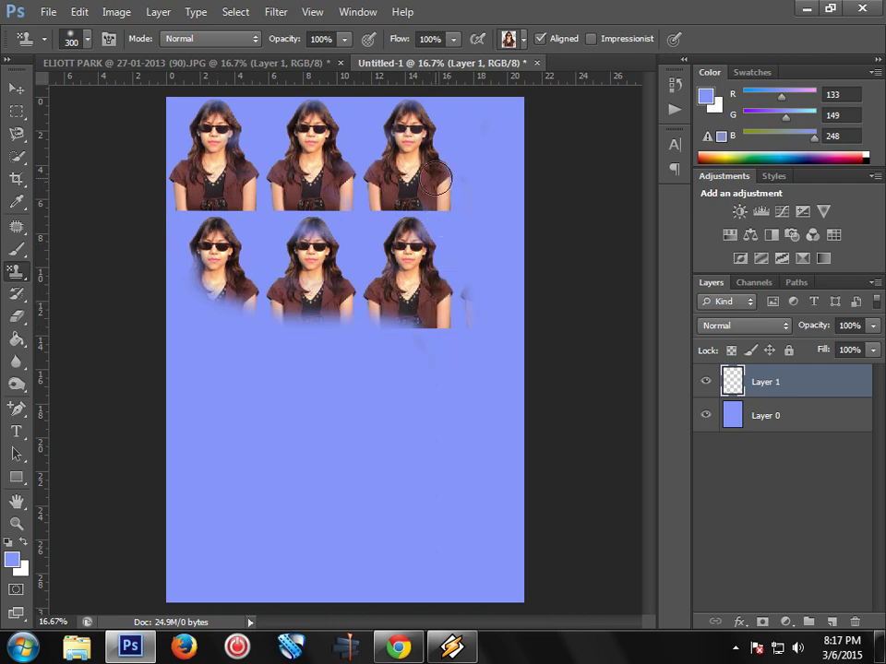
left_click_drag(427, 362, 415, 425)
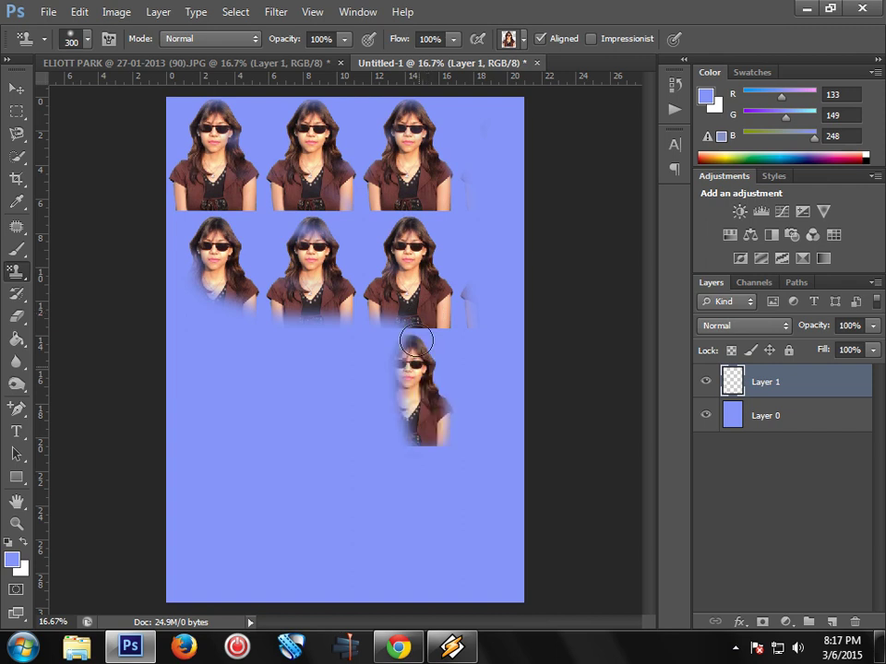
left_click_drag(406, 480, 444, 427)
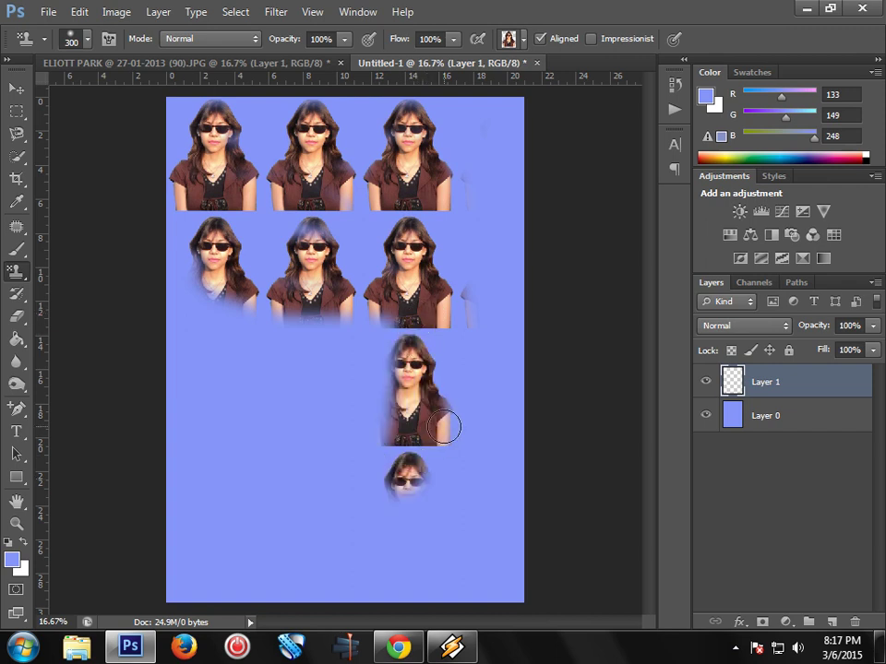
left_click(447, 431)
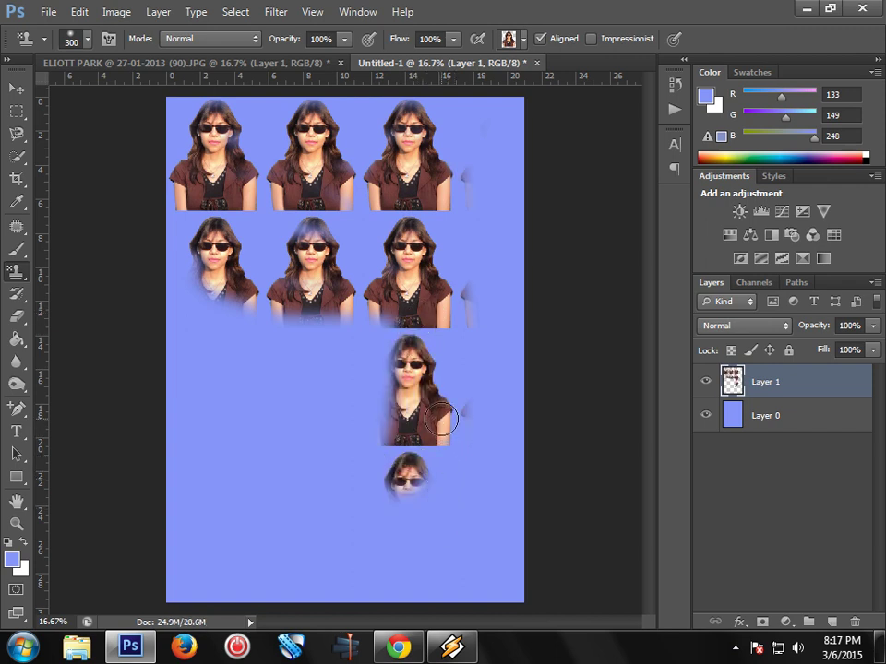
mouse_move(447, 488)
left_mouse_down()
mouse_move(443, 563)
mouse_move(420, 593)
mouse_move(380, 465)
mouse_move(369, 550)
mouse_move(179, 550)
mouse_move(182, 485)
mouse_move(317, 482)
mouse_move(189, 500)
mouse_move(235, 392)
mouse_move(247, 415)
mouse_move(300, 364)
left_mouse_up()
Step: Pattern-stamp the lower page into four rows of three figures, repainting blurred patches
mouse_move(282, 144)
left_mouse_down()
mouse_move(197, 335)
mouse_move(267, 420)
mouse_move(234, 381)
mouse_move(253, 258)
mouse_move(271, 328)
mouse_move(263, 351)
mouse_move(197, 346)
mouse_move(306, 435)
mouse_move(385, 371)
mouse_move(348, 567)
mouse_move(351, 517)
mouse_move(407, 575)
mouse_move(436, 489)
left_mouse_up()
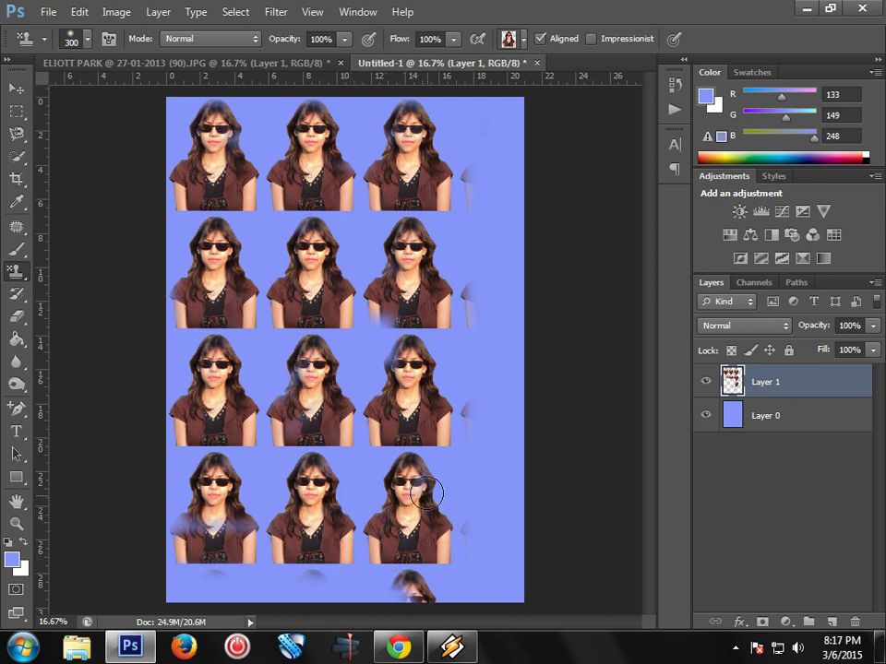
mouse_move(149, 485)
left_mouse_down()
mouse_move(166, 533)
mouse_move(244, 545)
left_mouse_up()
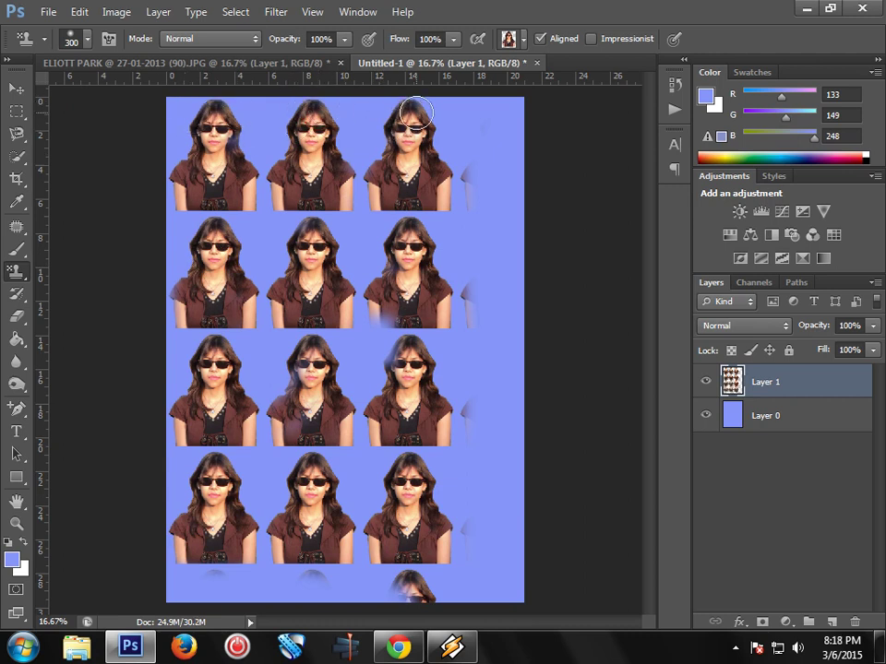
mouse_move(395, 296)
left_mouse_down()
mouse_move(370, 302)
mouse_move(375, 296)
mouse_move(395, 370)
mouse_move(300, 383)
left_mouse_up()
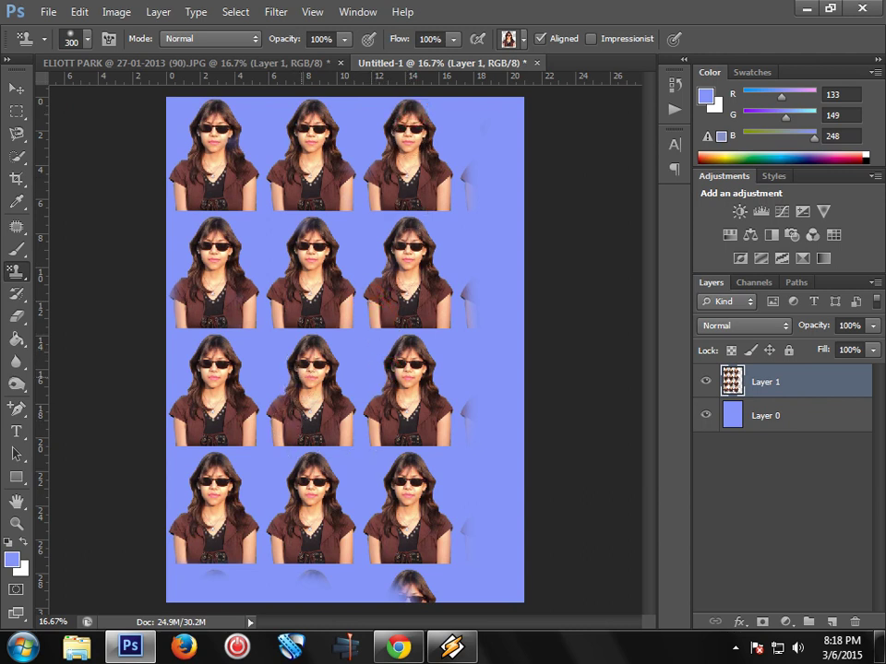
left_click(186, 450, "alt")
left_click_drag(182, 552, 306, 578)
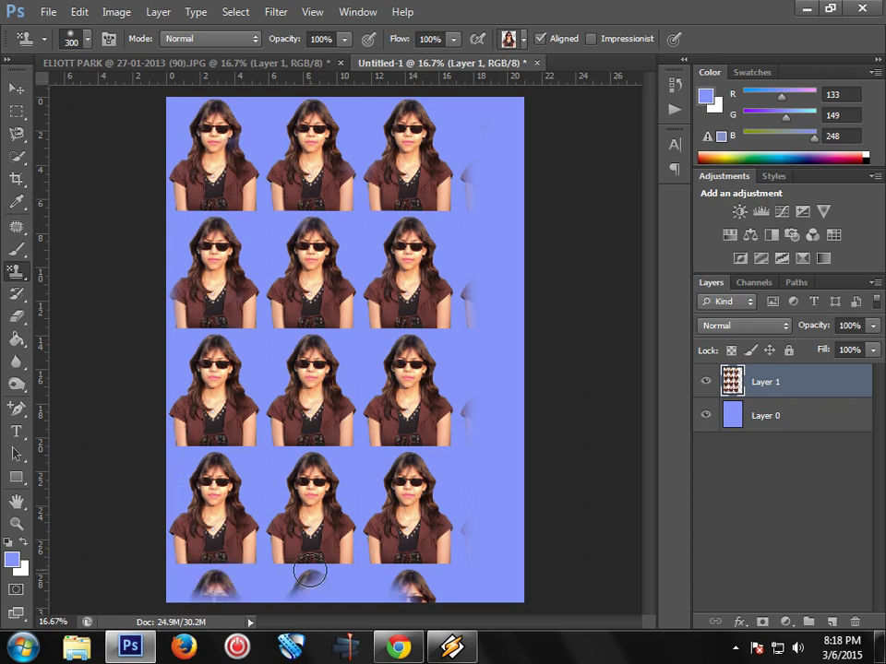
mouse_move(391, 346)
left_mouse_down()
mouse_move(388, 168)
mouse_move(387, 480)
left_mouse_up()
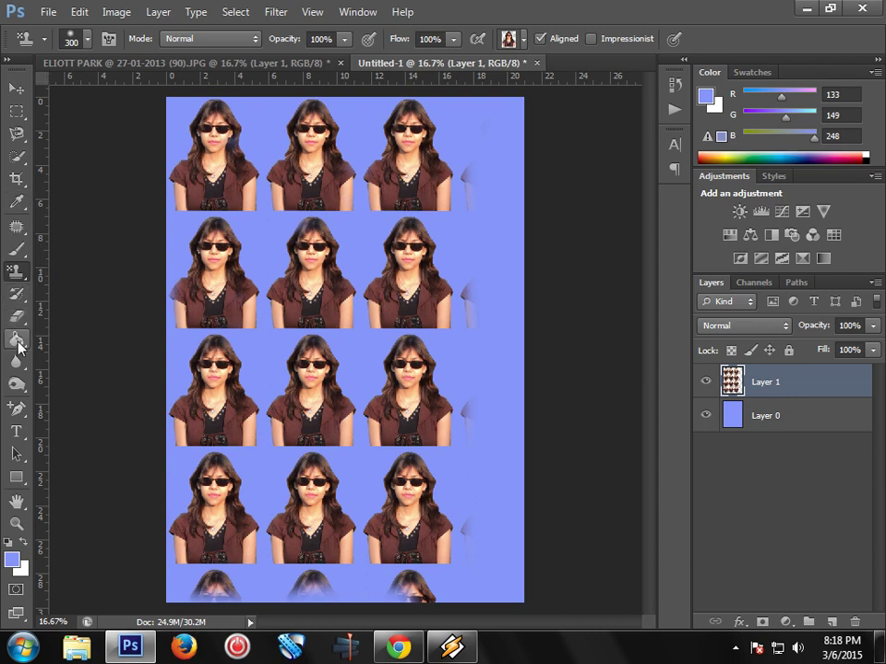
Step: Erase the faint remnants and partial figures along the right edge and bottom of the page
left_click(17, 319)
left_click_drag(478, 159, 483, 413)
left_click_drag(483, 513, 485, 599)
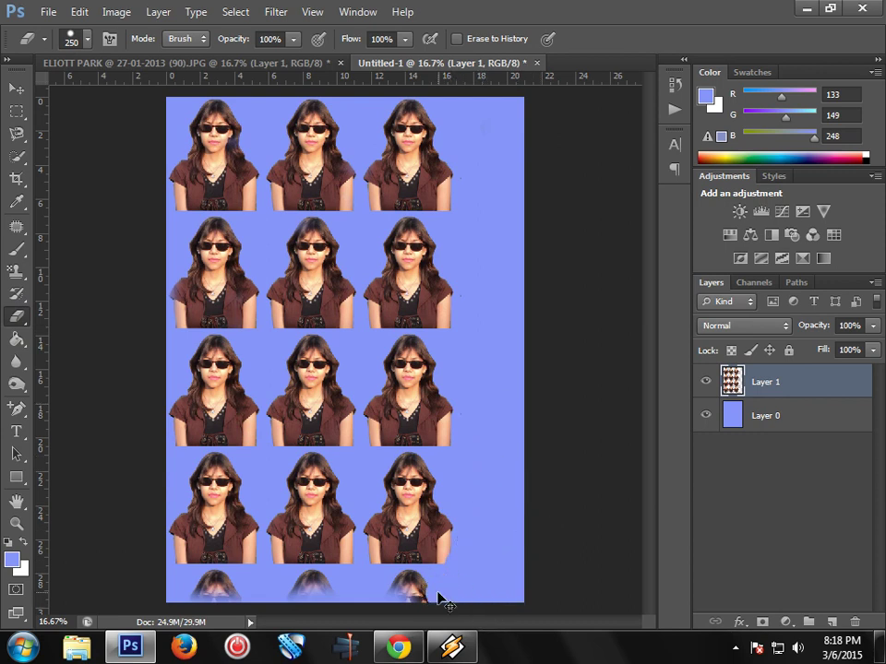
left_click_drag(429, 594, 293, 577)
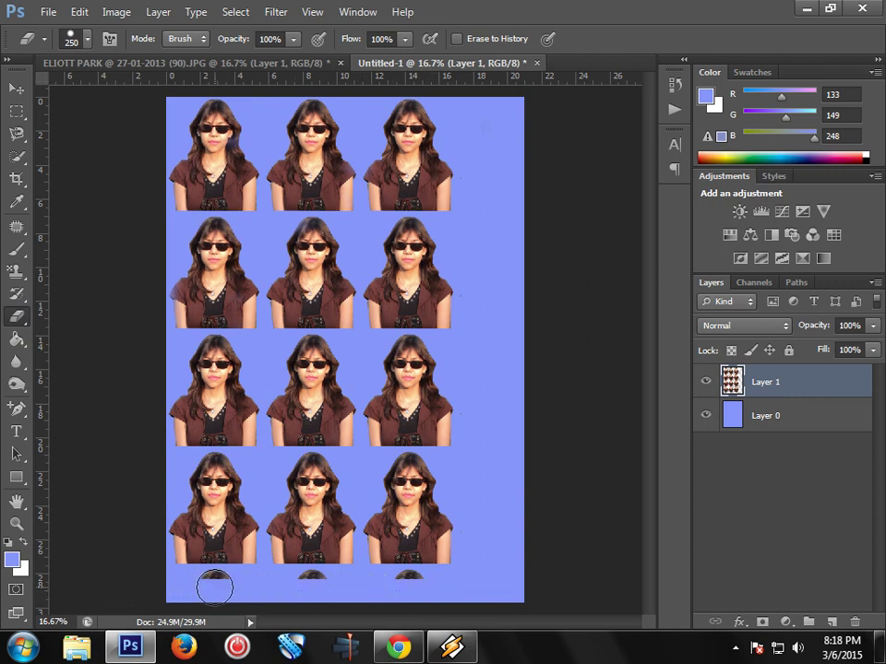
left_click_drag(215, 587, 425, 583)
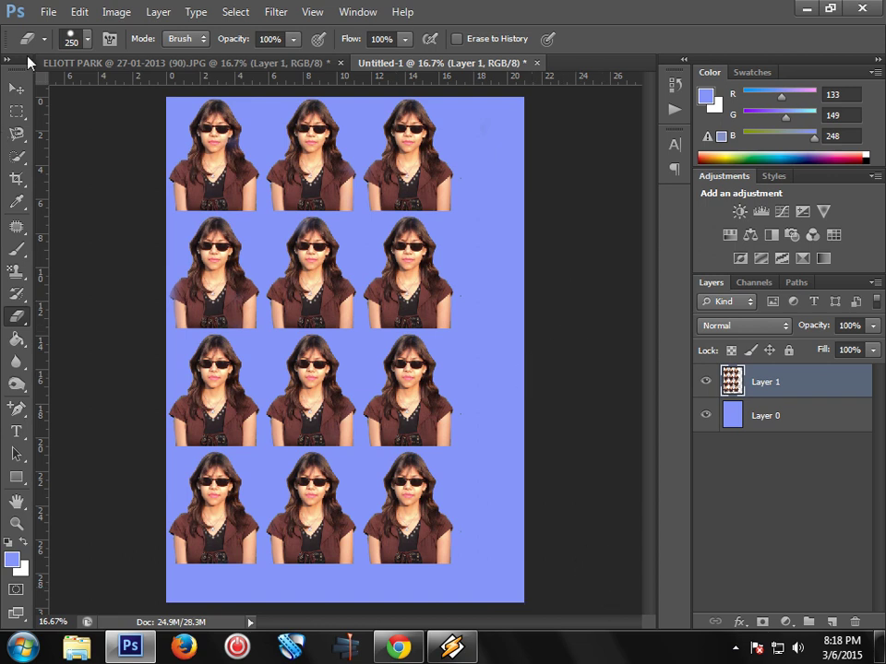
left_click(16, 110)
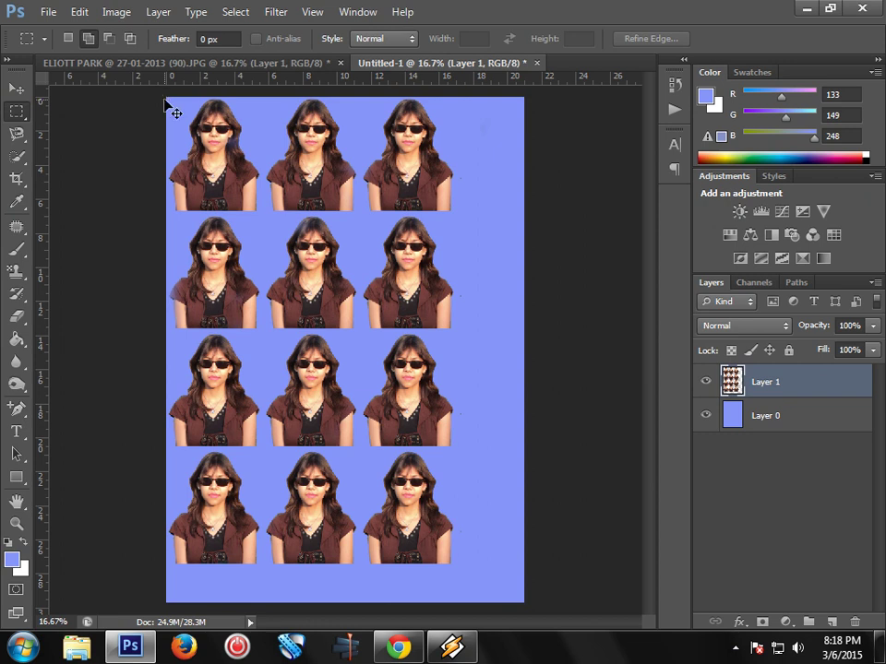
Step: Free-transform Layer 1, moving the figure grid right and down to centre it
key("ctrl+t")
left_click_drag(274, 287, 304, 306)
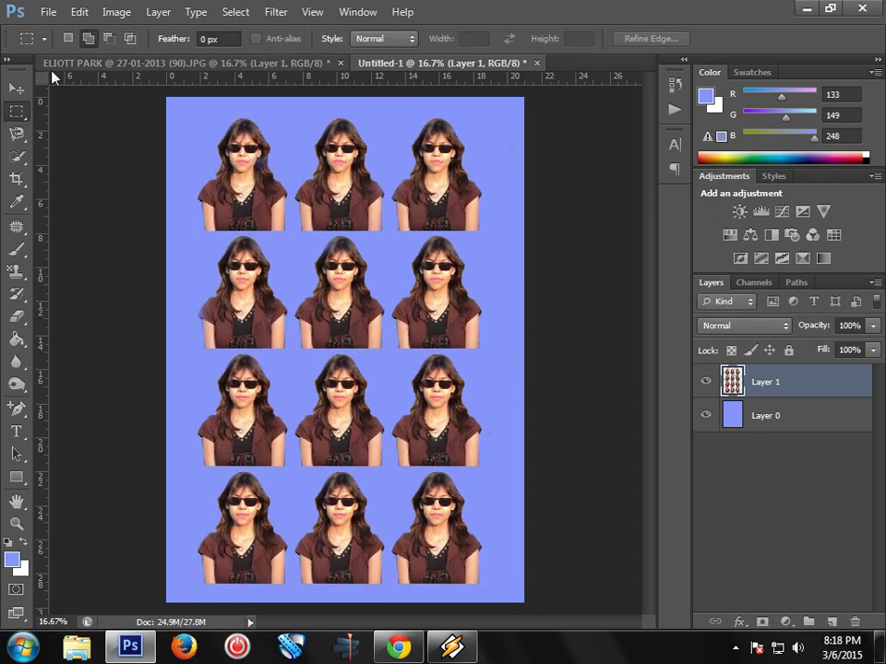
Step: Save the page to the Desktop as Photo.jpg in JPEG format at quality 8
left_click(48, 12)
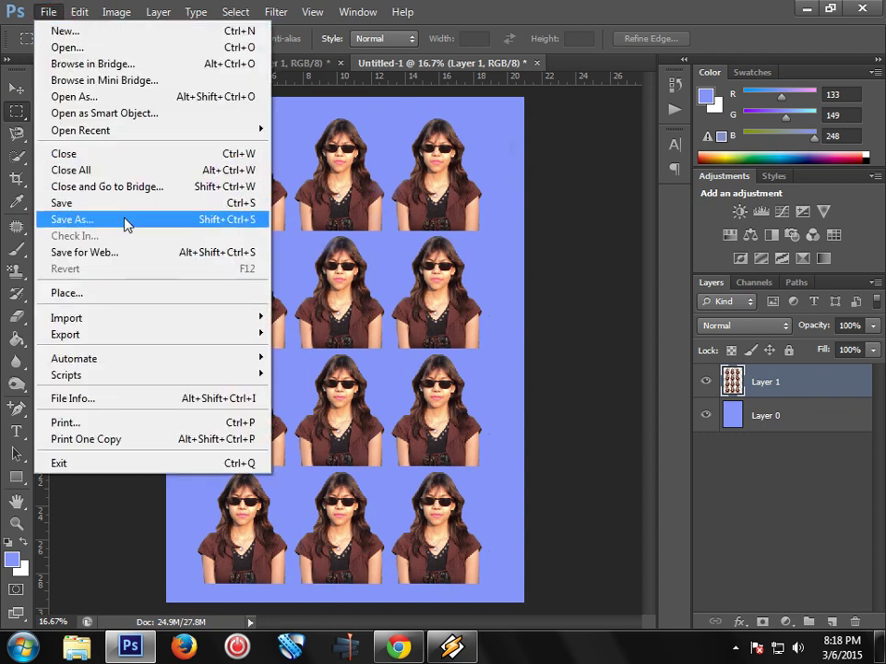
left_click(123, 221)
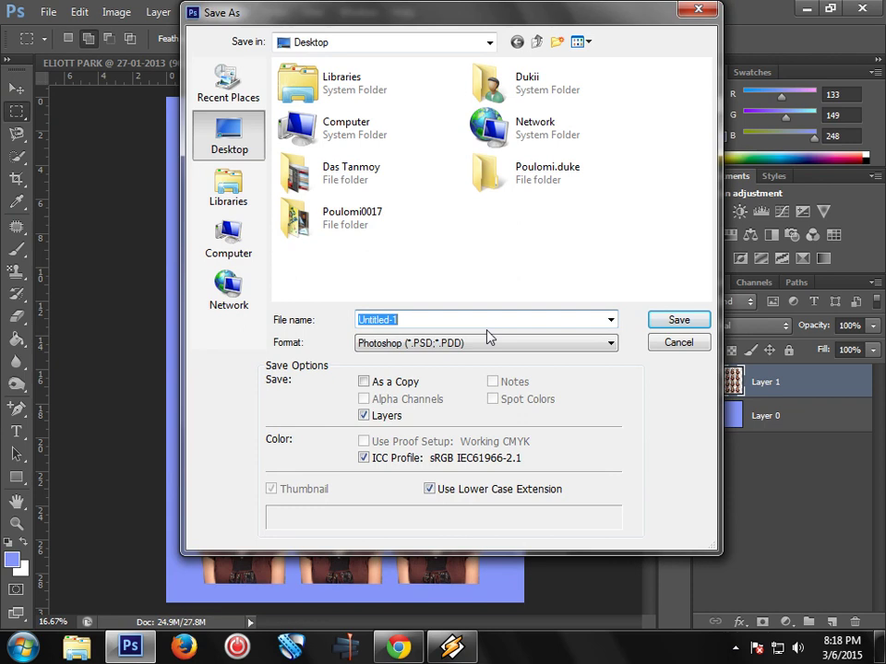
type("Photo")
left_click(608, 344)
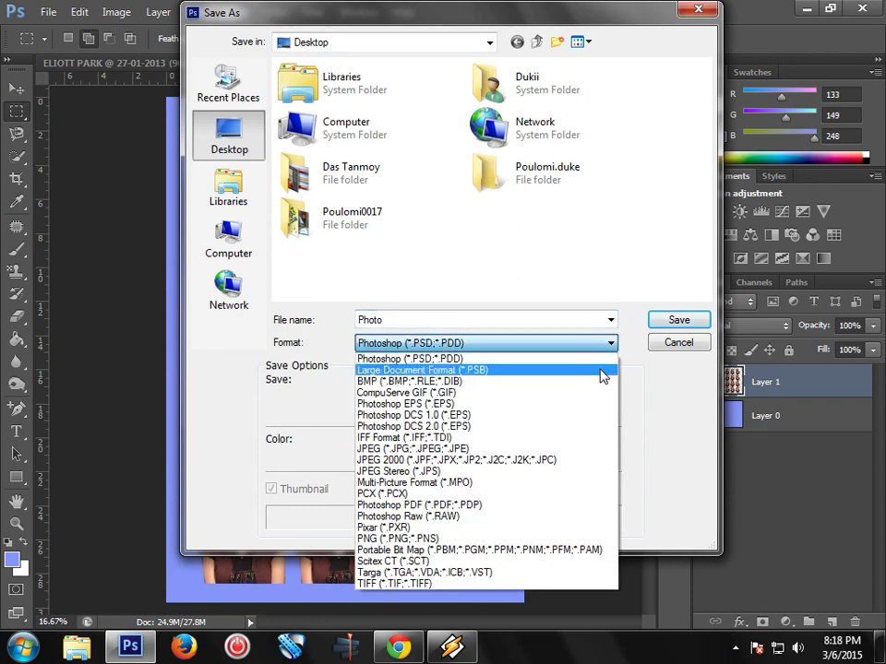
left_click(592, 449)
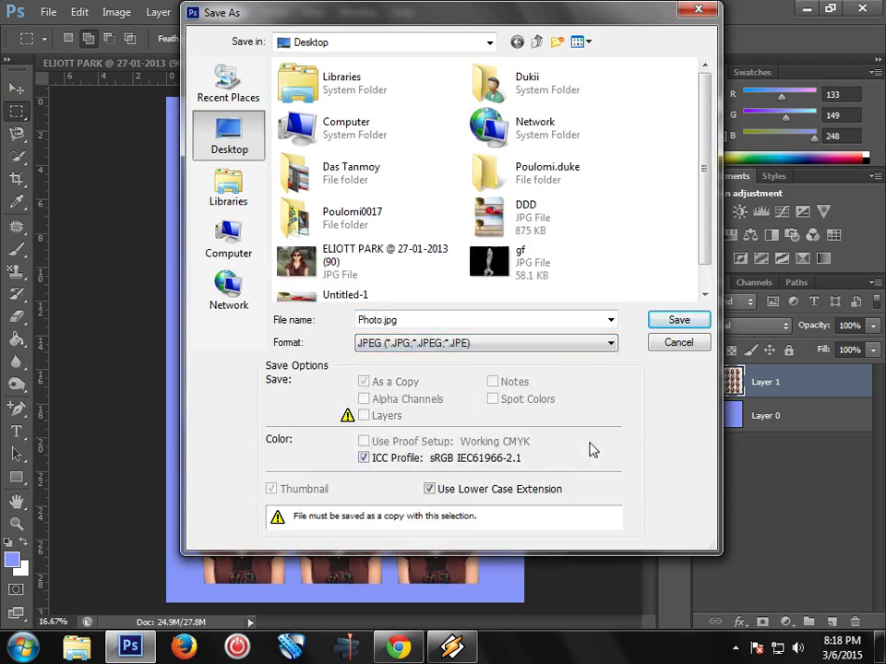
left_click(671, 324)
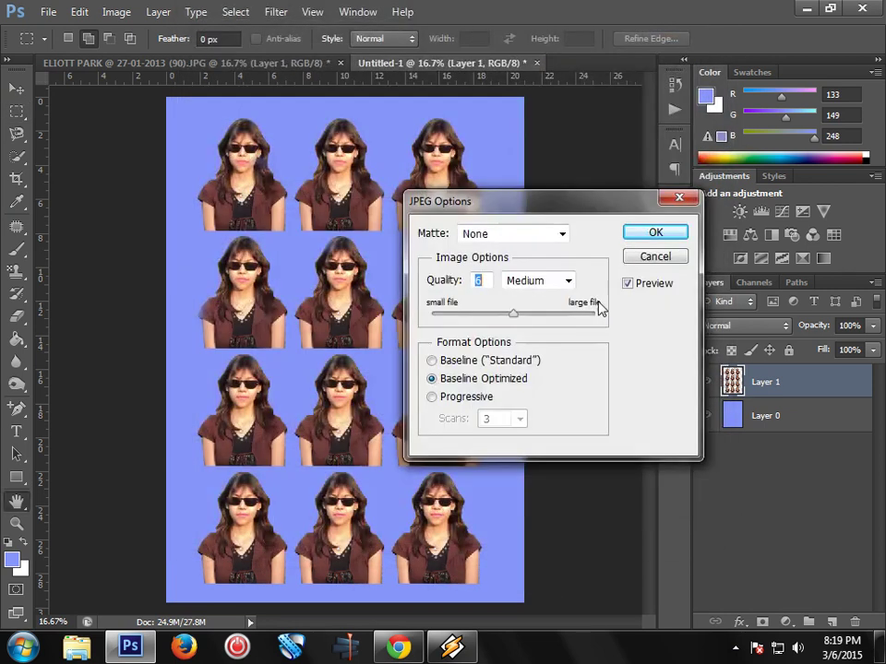
left_click_drag(514, 314, 547, 315)
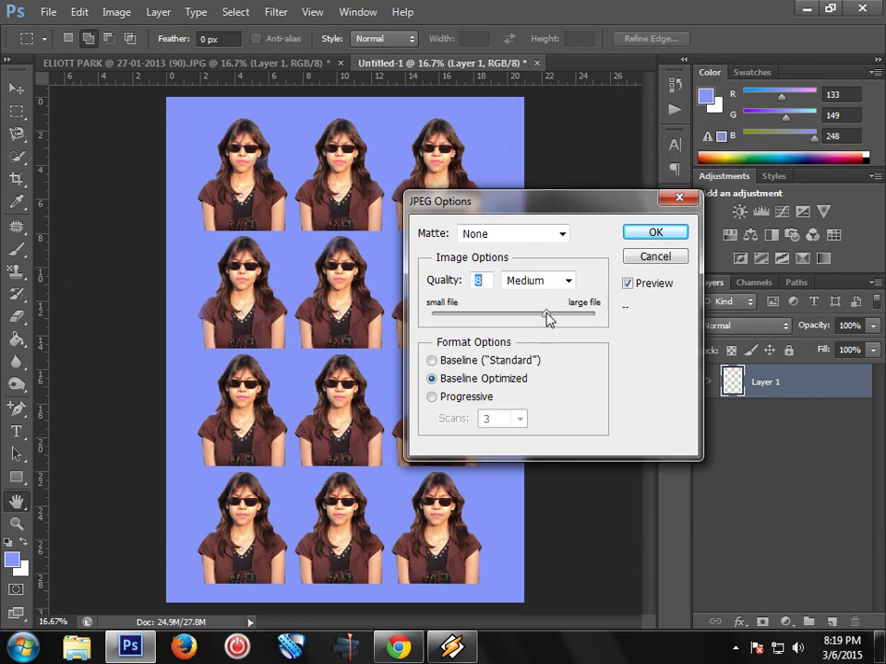
left_click(648, 232)
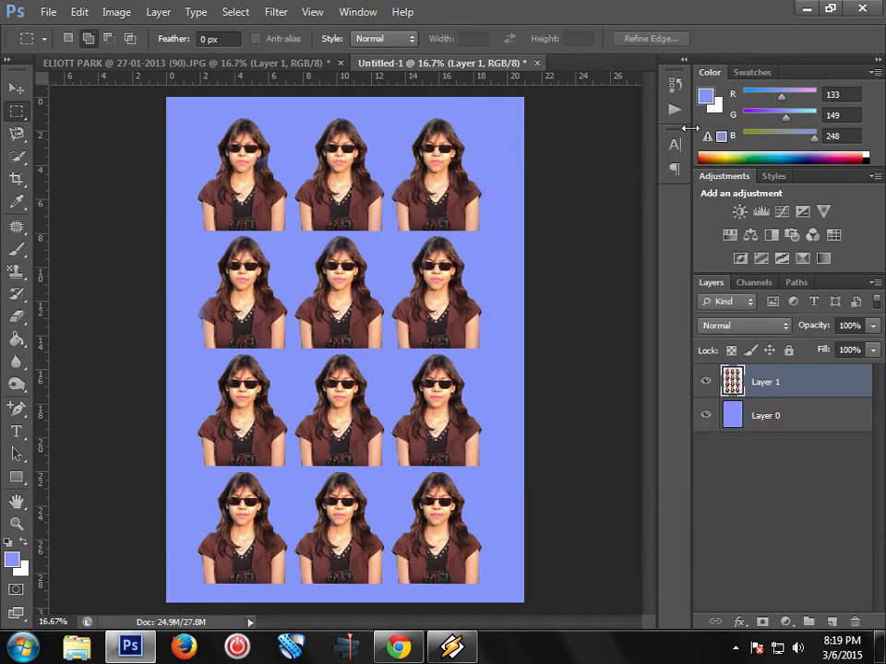
Step: Open Photo.jpg from the desktop in Picasa Photo Viewer to review the finished grid
left_click(805, 10)
left_click(506, 340)
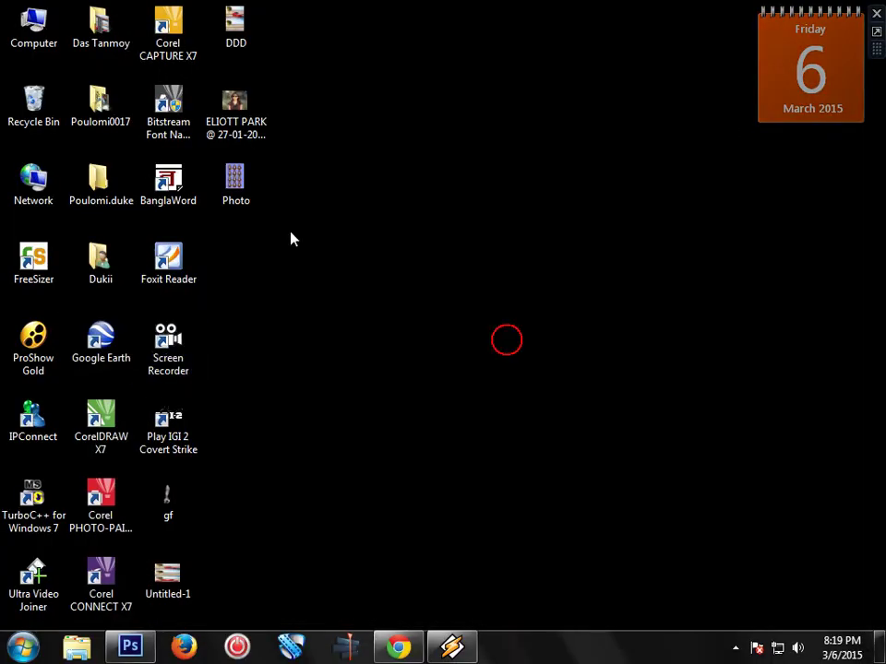
double_click(236, 189)
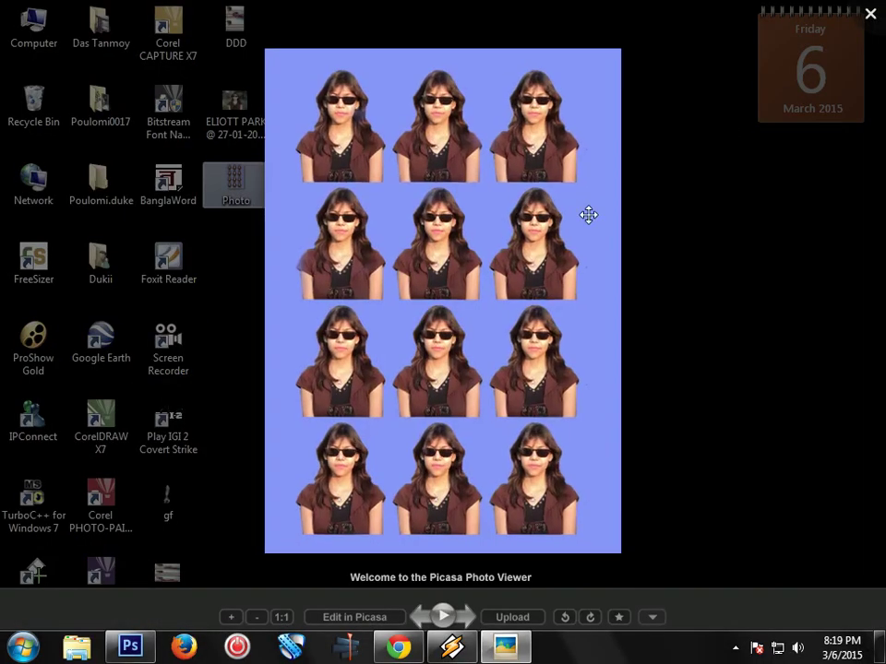
scroll(601, 214, "up", 2)
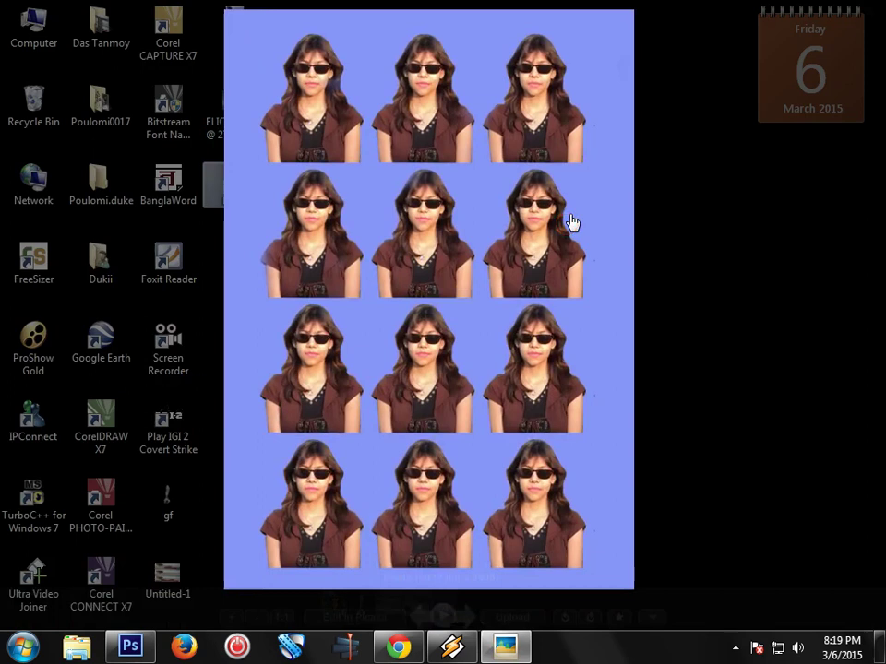
scroll(569, 214, "up", 1)
scroll(569, 214, "down", 1)
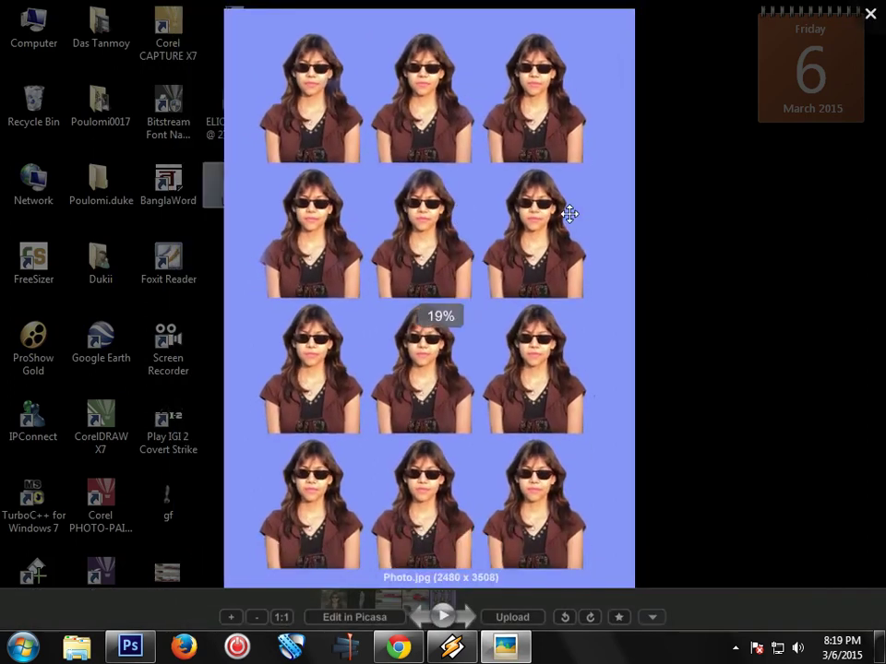